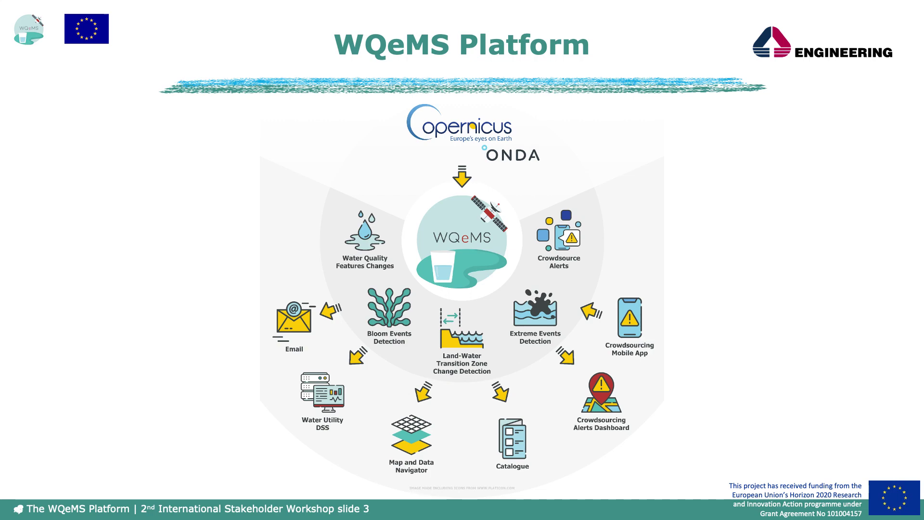
# Advance the presentation from slide 3 to slide 5, the WQeMS Portal homepage
pyautogui.press('Right')
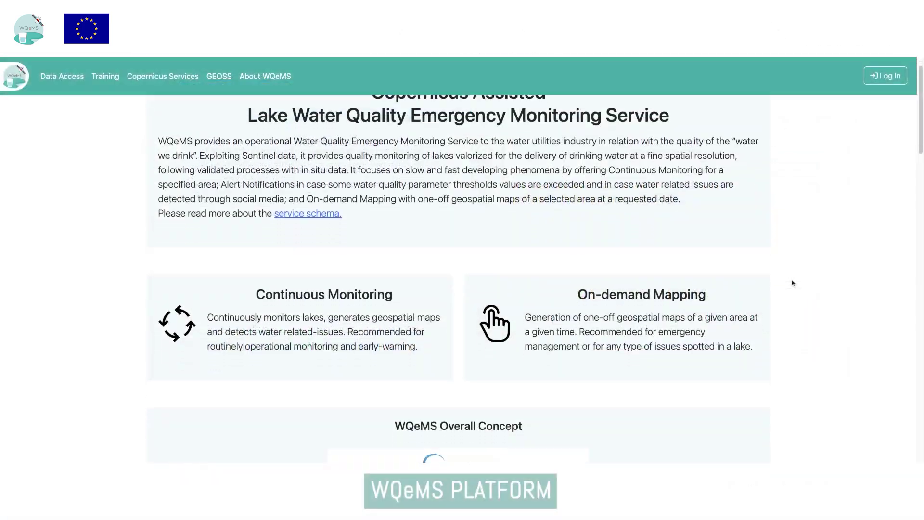
# Open the Land Water Transition Zone service description with Read more
pyautogui.scroll(-8, 792, 283)
pyautogui.scroll(-15, 792, 282)
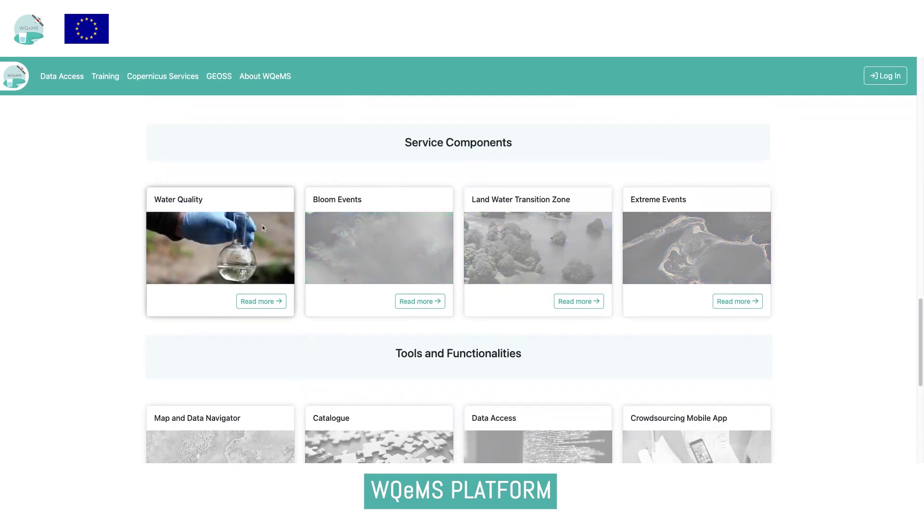
pyautogui.click(578, 301)
# Expand the Service Results and Service Specifications sections
pyautogui.scroll(-5, 585, 304)
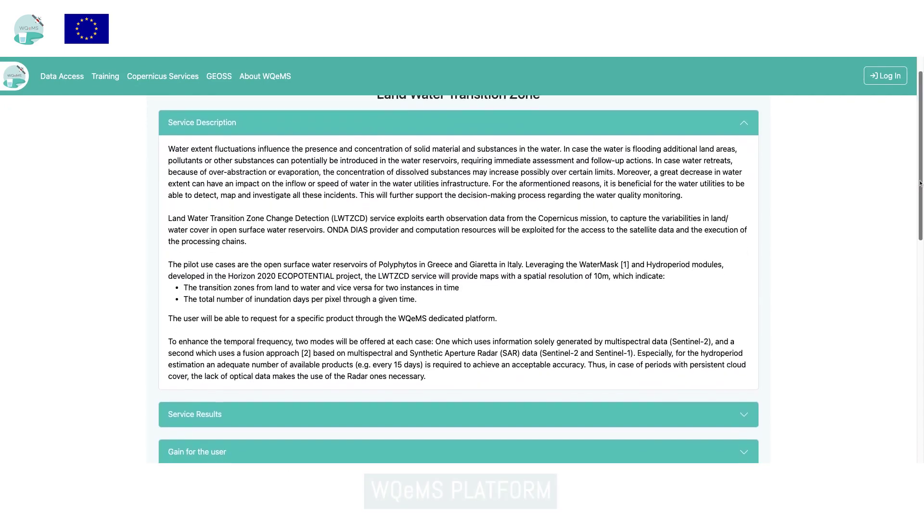
pyautogui.scroll(-2, 540, 284)
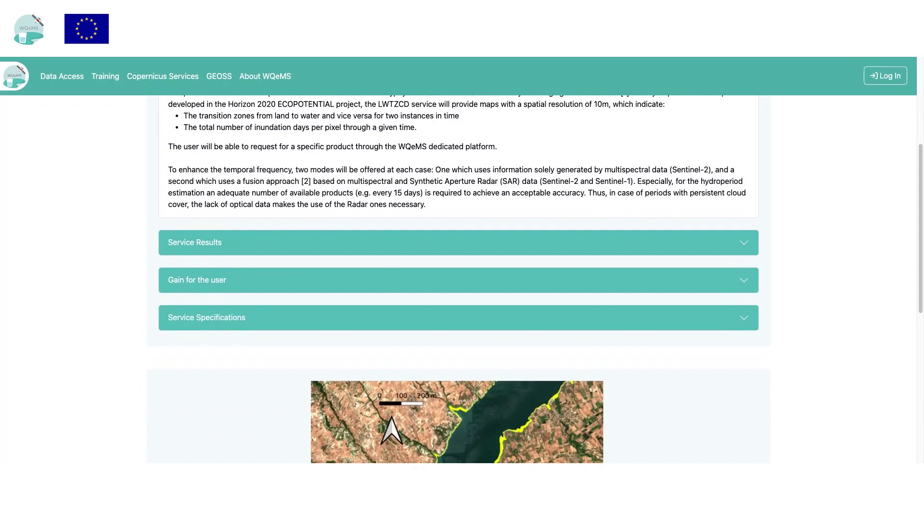
pyautogui.click(744, 254)
pyautogui.scroll(-5, 745, 253)
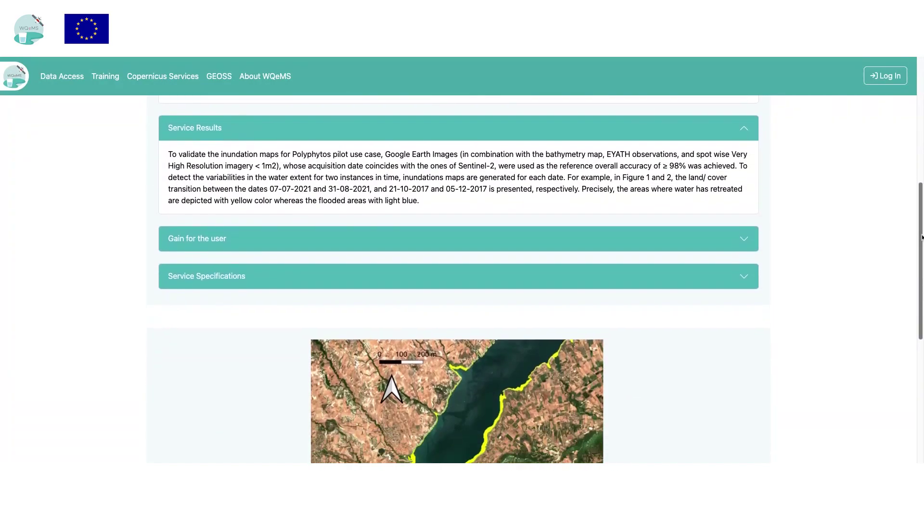
pyautogui.click(744, 229)
# Start a service request from the bottom of the service page
pyautogui.scroll(-15, 743, 229)
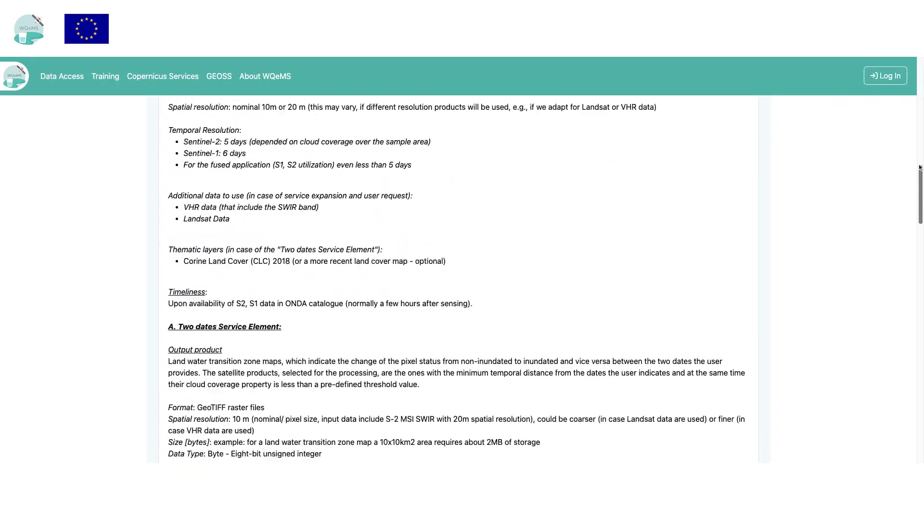
pyautogui.scroll(-15, 919, 167)
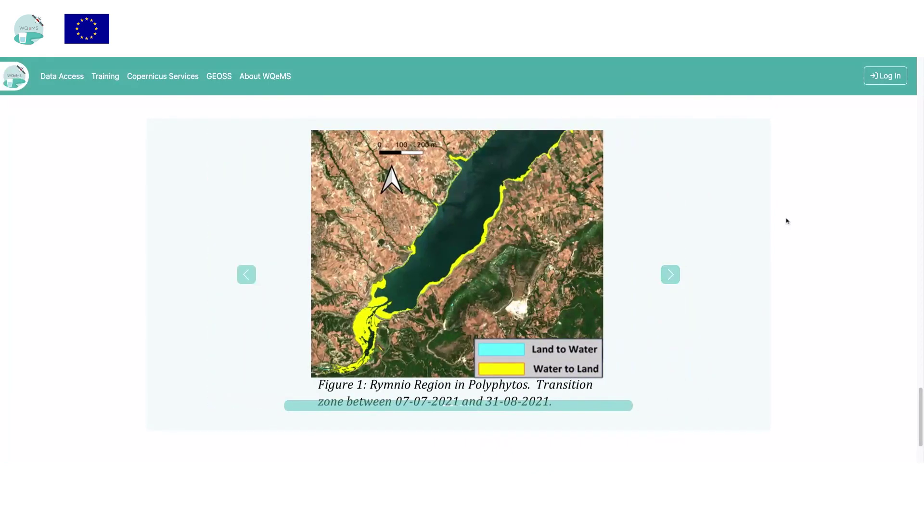
pyautogui.scroll(-3, 736, 238)
pyautogui.click(476, 386)
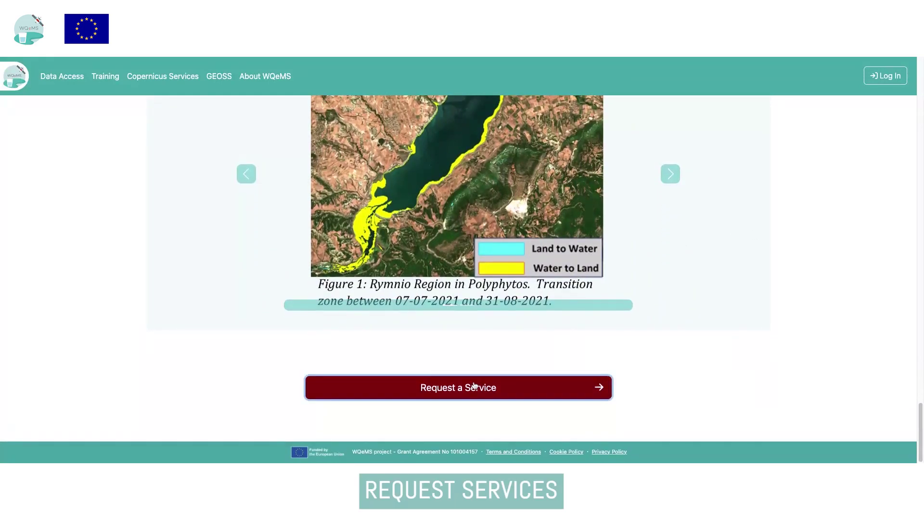
# Sign in to the WQeMS account
pyautogui.click(474, 374)
pyautogui.scroll(-2, 109, 204)
pyautogui.scroll(-5, 112, 230)
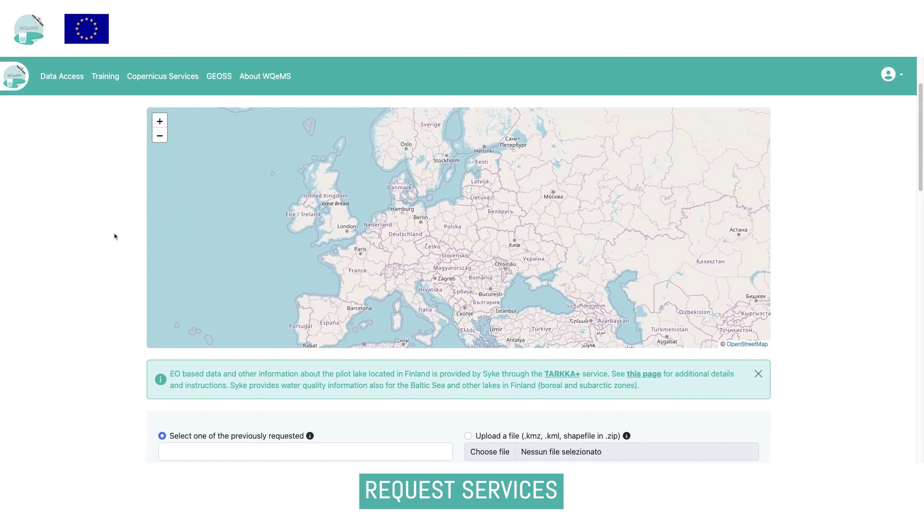
# Try the previous areas Carlsfeld and Saidenbach Main, then upload Marathon_lake.kml instead
pyautogui.click(243, 392)
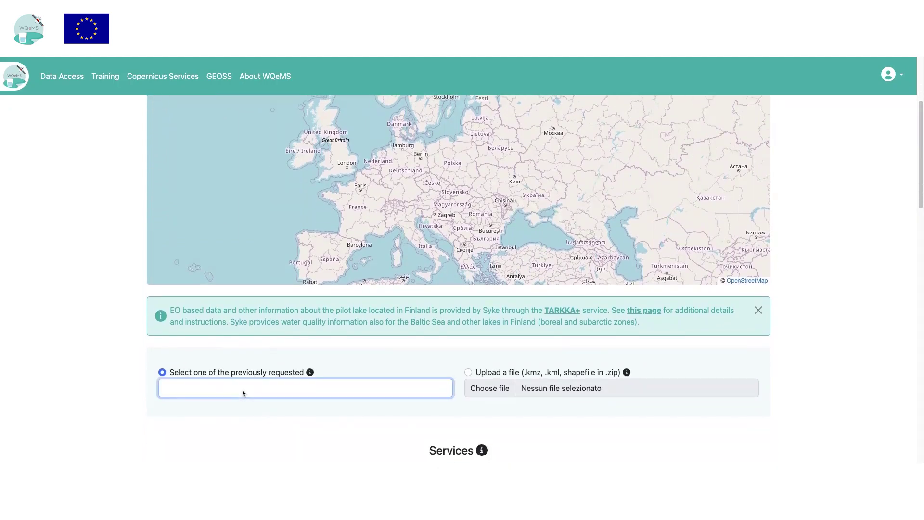
pyautogui.press('Down')
pyautogui.press('Return')
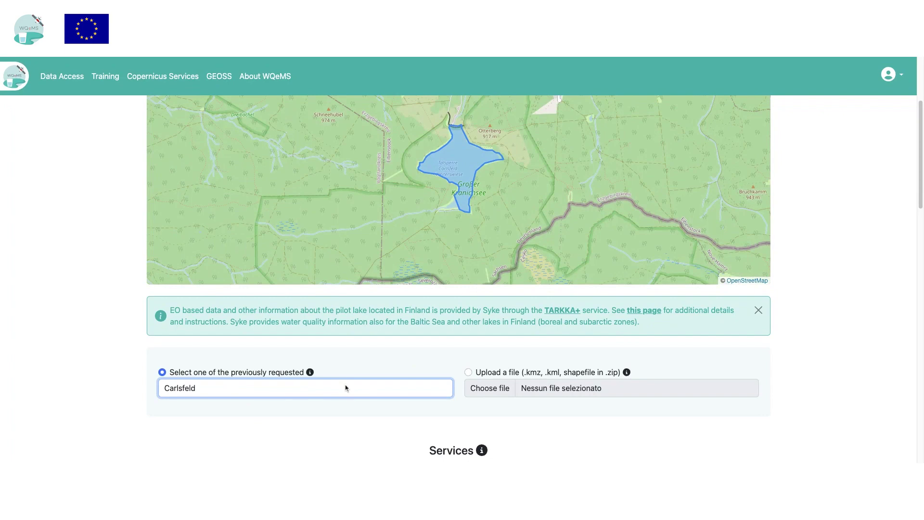
pyautogui.press('Down')
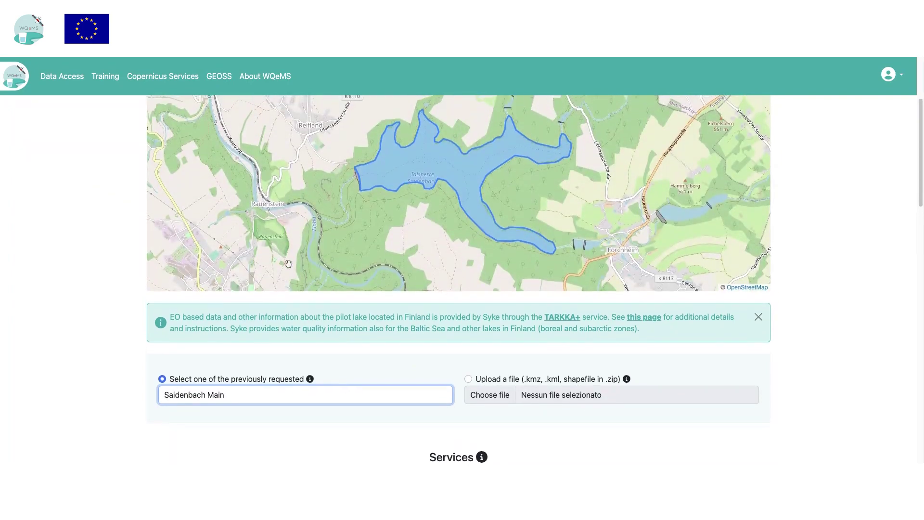
pyautogui.click(468, 378)
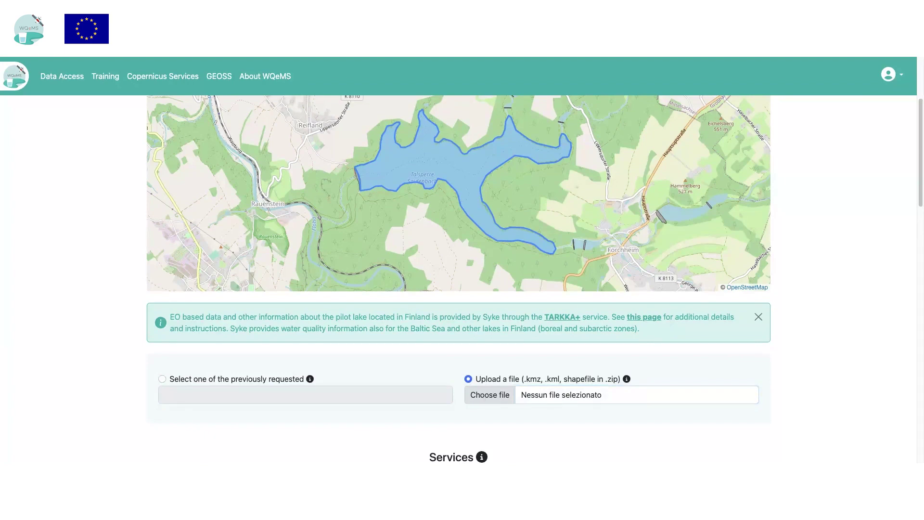
pyautogui.press('Return')
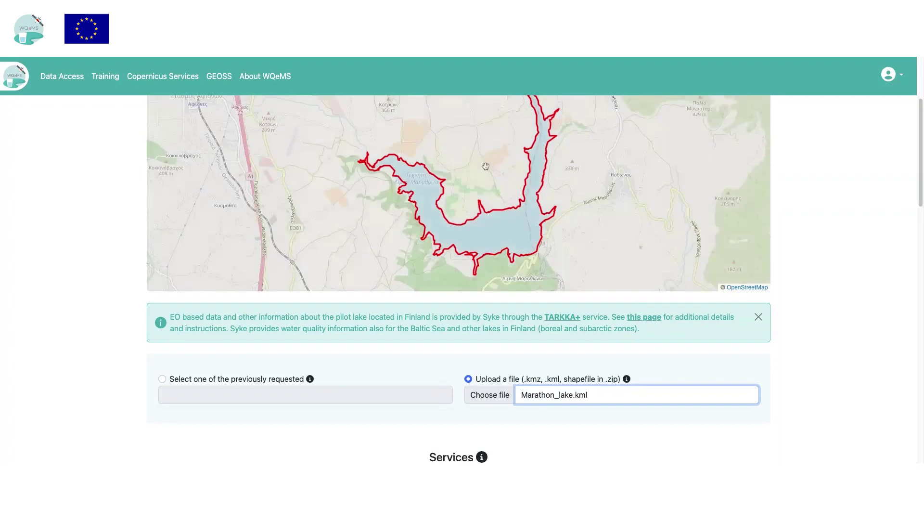
# Add an on-demand Hydroperiod service from 01/09/2023 to 03/09/2023
pyautogui.scroll(-1, 398, 384)
pyautogui.scroll(-5, 399, 383)
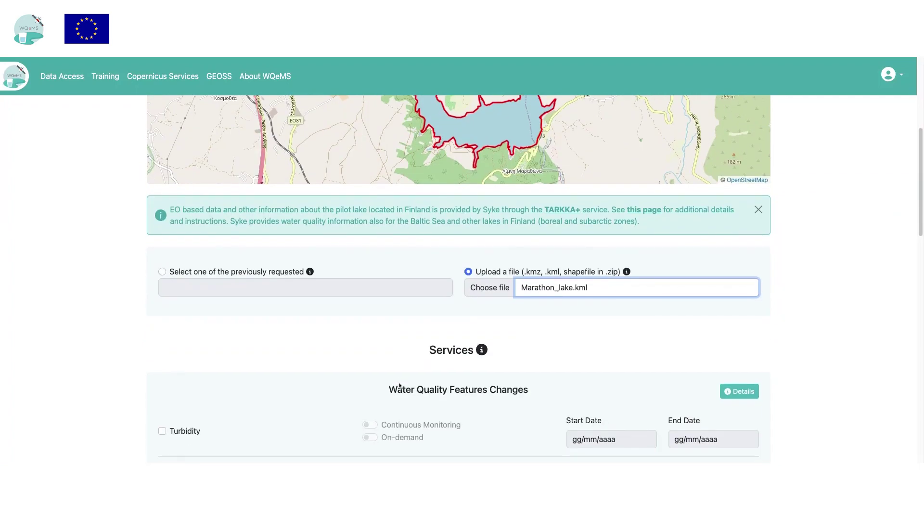
pyautogui.scroll(-6, 261, 407)
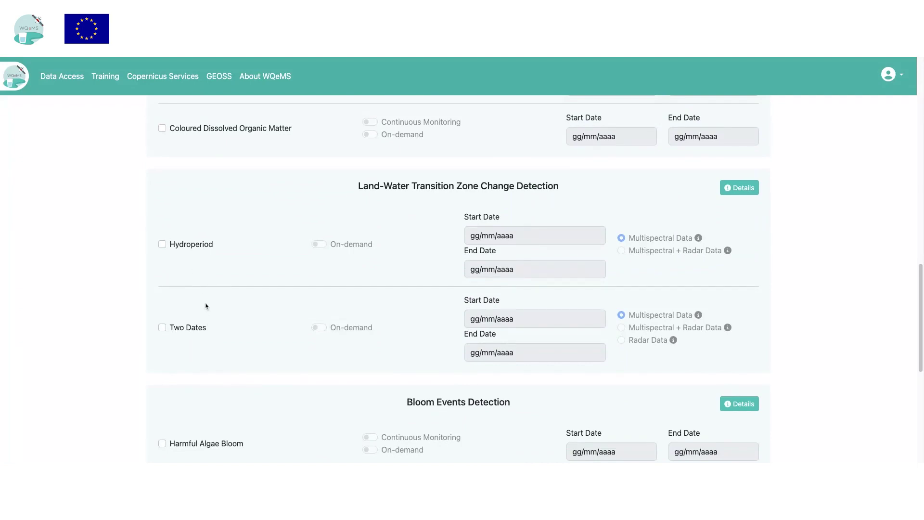
pyautogui.scroll(-6, 206, 306)
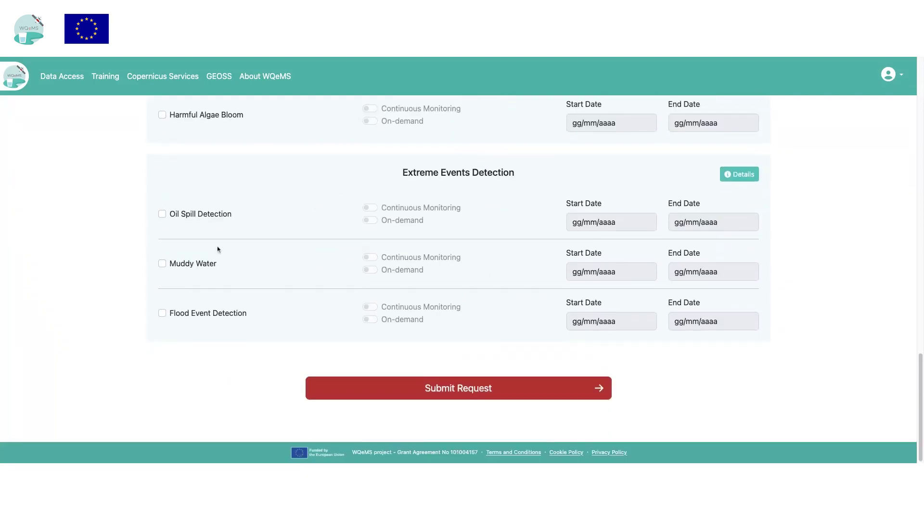
pyautogui.scroll(4, 217, 248)
pyautogui.click(184, 152)
pyautogui.click(319, 149)
pyautogui.click(600, 142)
pyautogui.write('01092023')
pyautogui.click(567, 173)
pyautogui.write('03092023')
# Add an on-demand Two Dates service from 06/09/2023 to 14/09/2023
pyautogui.click(195, 237)
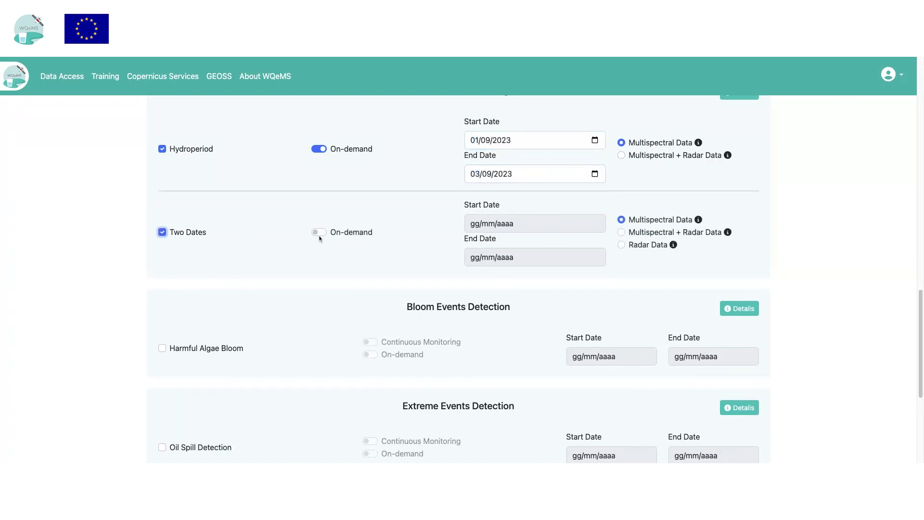
pyautogui.click(319, 232)
pyautogui.click(594, 227)
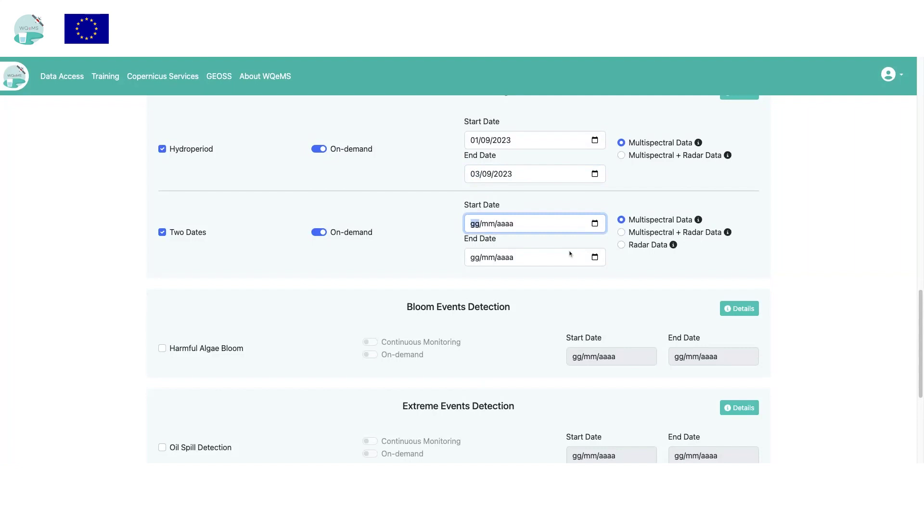
pyautogui.write('06092023')
pyautogui.click(576, 261)
pyautogui.write('14092023')
# Submit the service request and dismiss the success confirmation
pyautogui.scroll(-3, 384, 318)
pyautogui.scroll(-2, 384, 318)
pyautogui.click(413, 382)
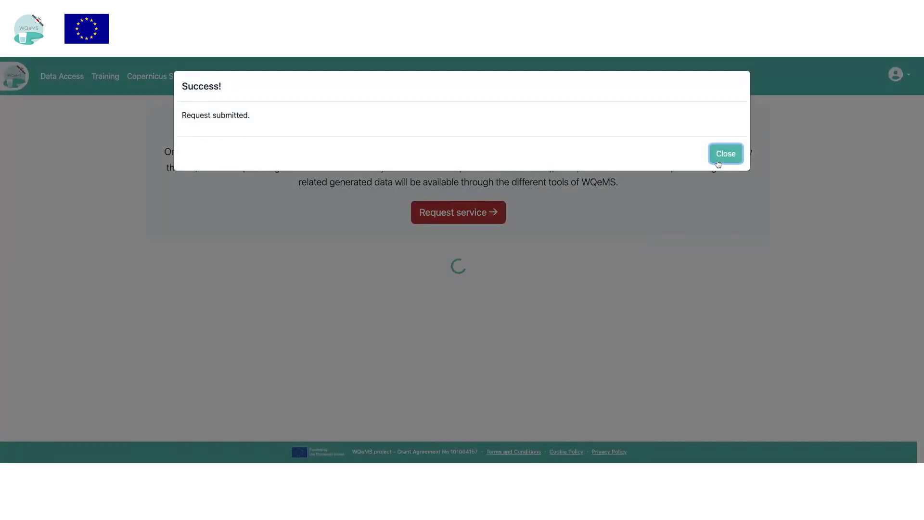
pyautogui.click(715, 160)
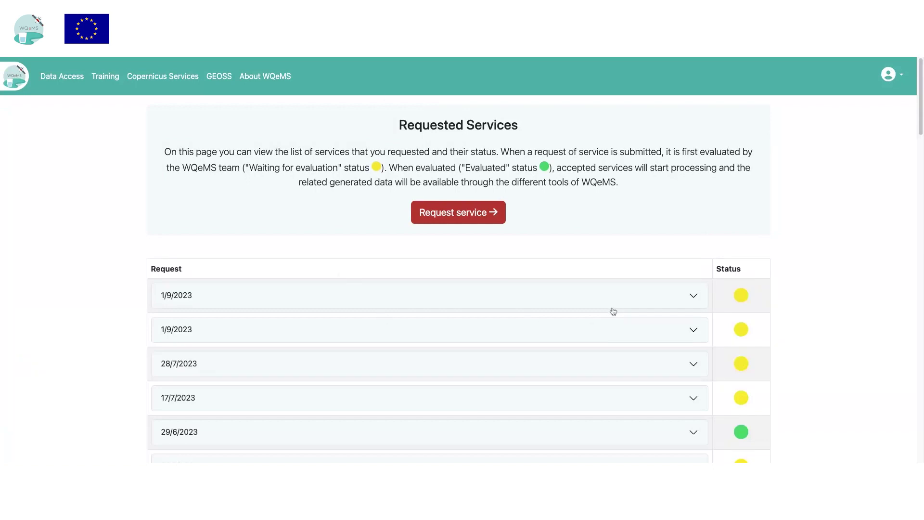
# Expand both 1/9/2023 requests and view the Marathon request details
pyautogui.click(613, 306)
pyautogui.scroll(-3, 348, 417)
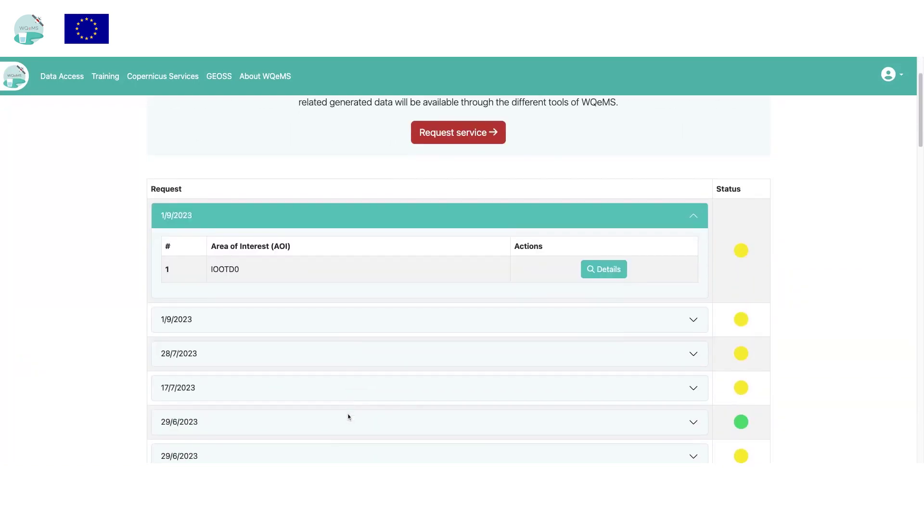
pyautogui.click(588, 294)
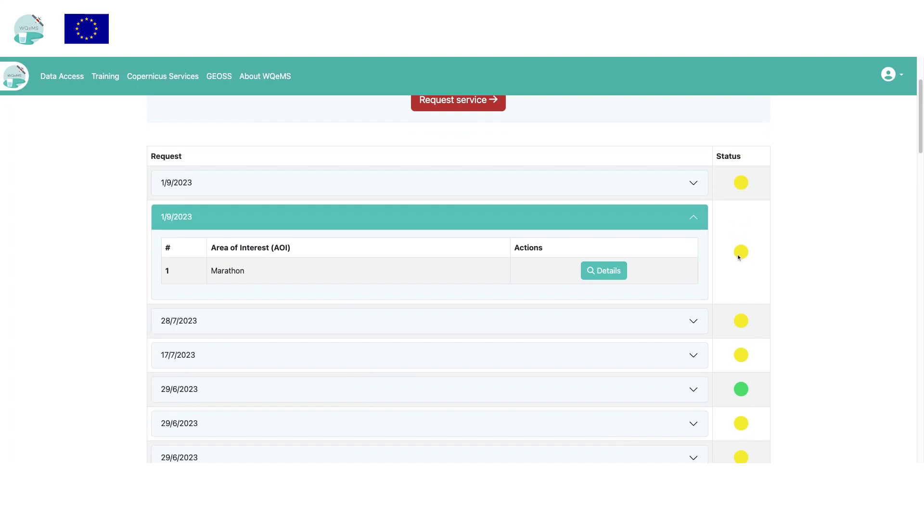
pyautogui.click(613, 276)
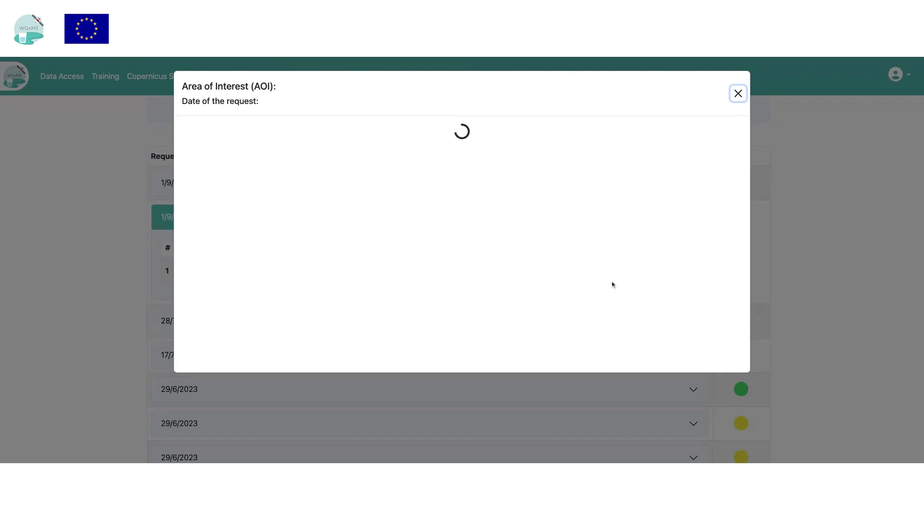
pyautogui.scroll(-1, 459, 407)
pyautogui.scroll(1, 462, 200)
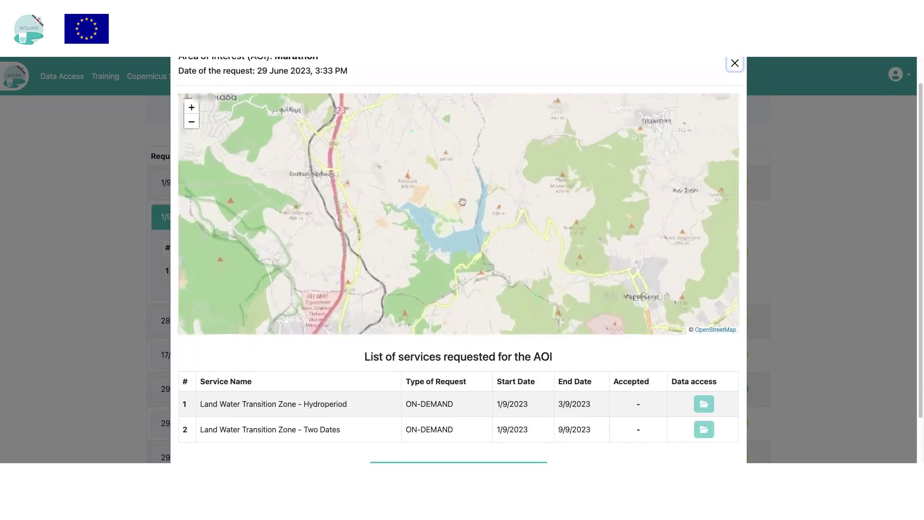
pyautogui.scroll(-1, 372, 421)
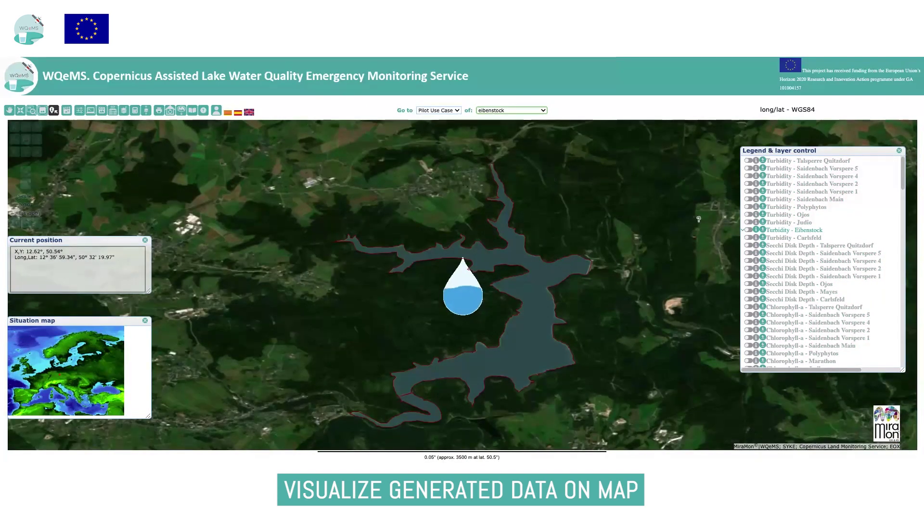
# Show the Turbidity - Eibenstock layer, inspect its histogram, then close it
pyautogui.click(749, 231)
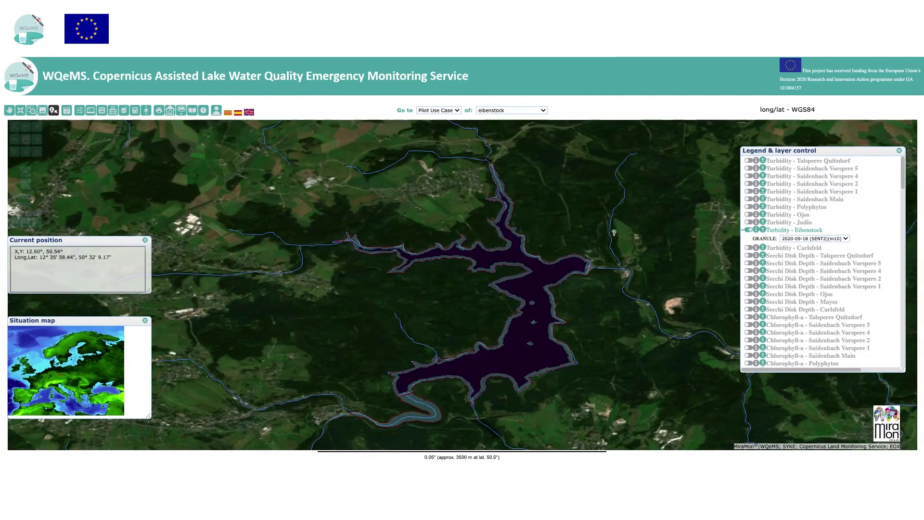
pyautogui.click(784, 232)
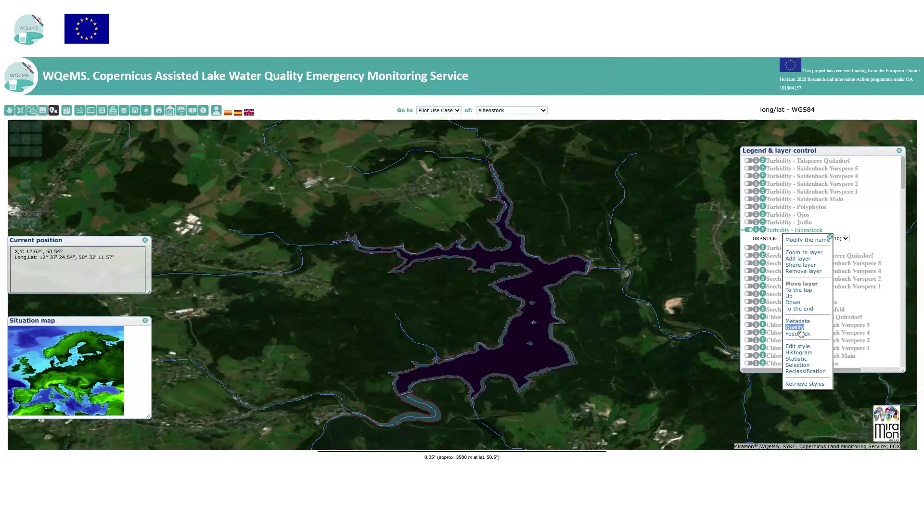
pyautogui.click(799, 352)
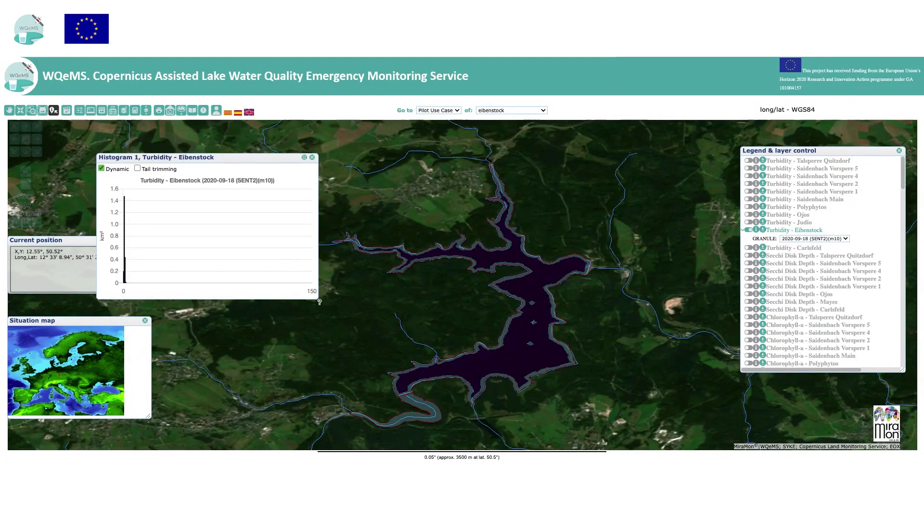
pyautogui.scroll(3, 316, 296)
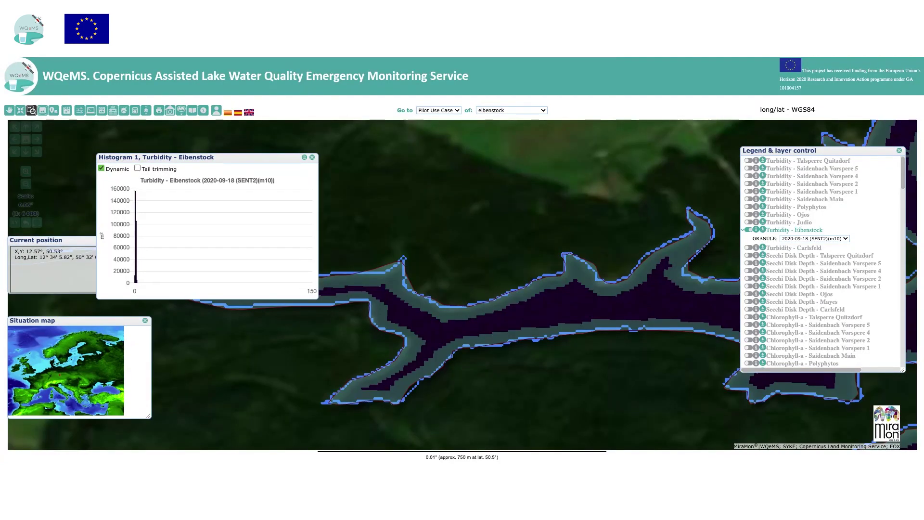
pyautogui.moveTo(216, 157); pyautogui.dragTo(262, 148)
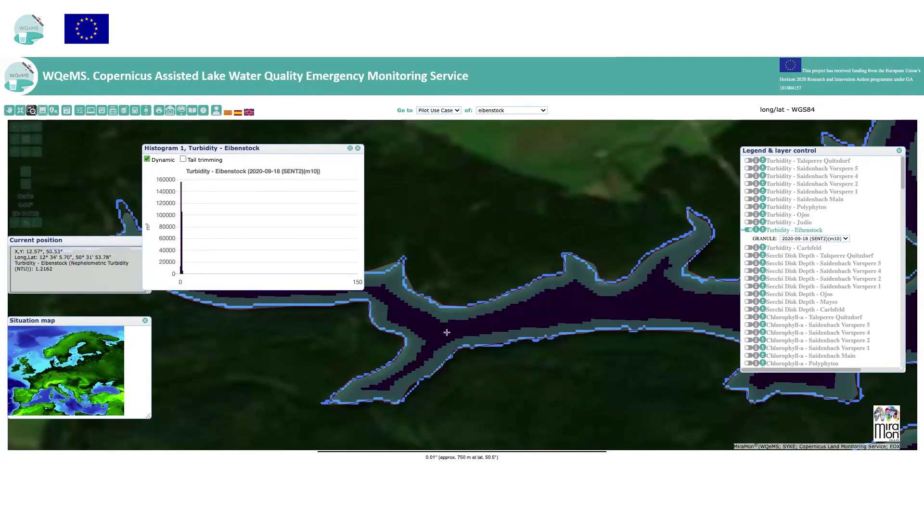
pyautogui.moveTo(184, 220)
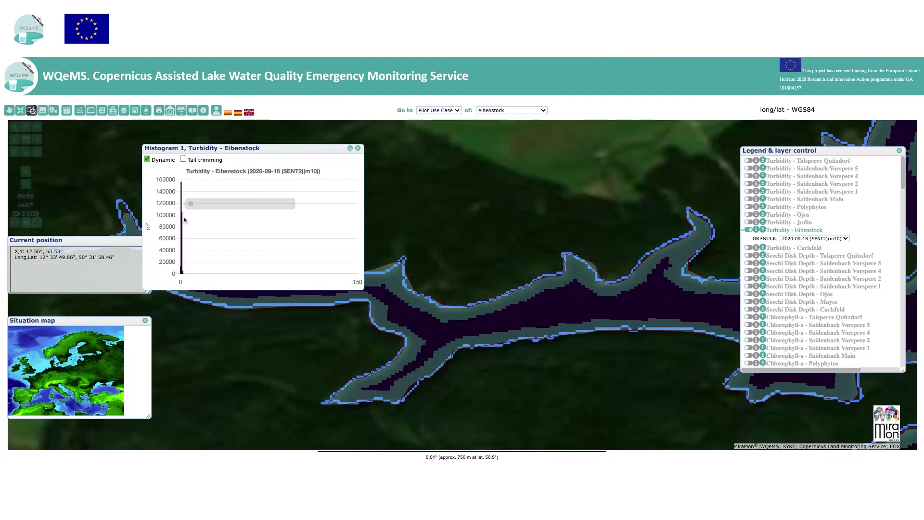
pyautogui.click(357, 148)
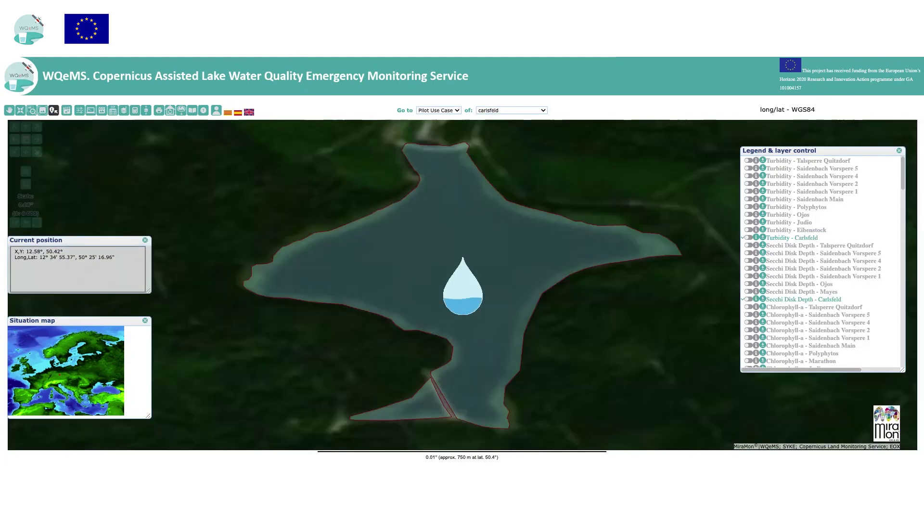
# Turn on the Harmful Algae Bloom - Carlsfeld layer
pyautogui.scroll(-5, 821, 262)
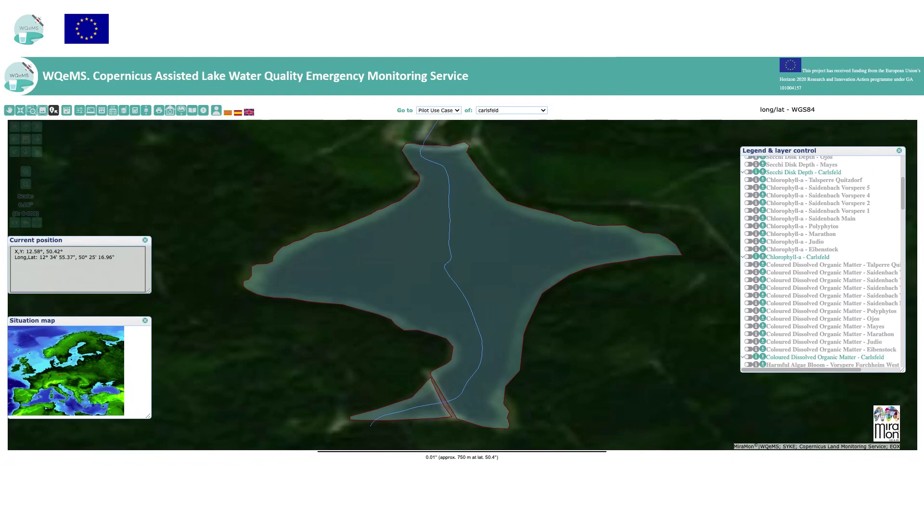
pyautogui.scroll(-10, 820, 262)
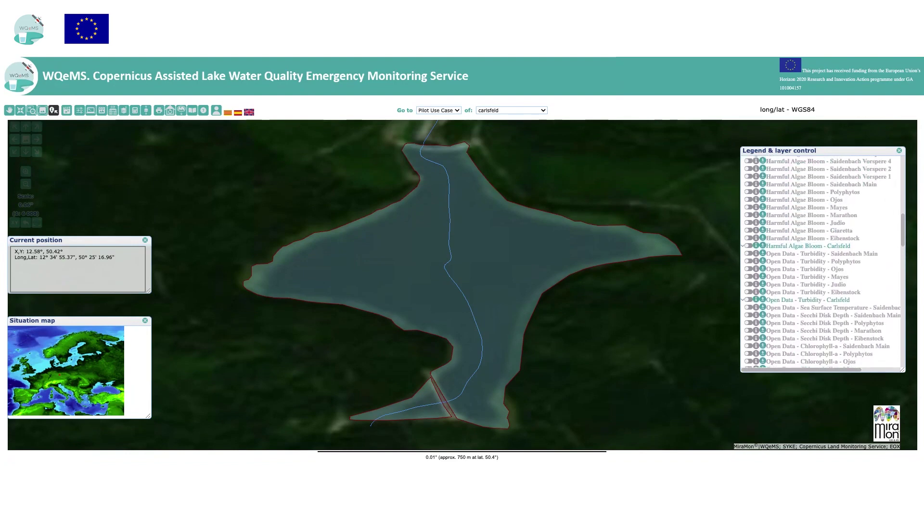
pyautogui.scroll(-1, 820, 262)
pyautogui.click(749, 224)
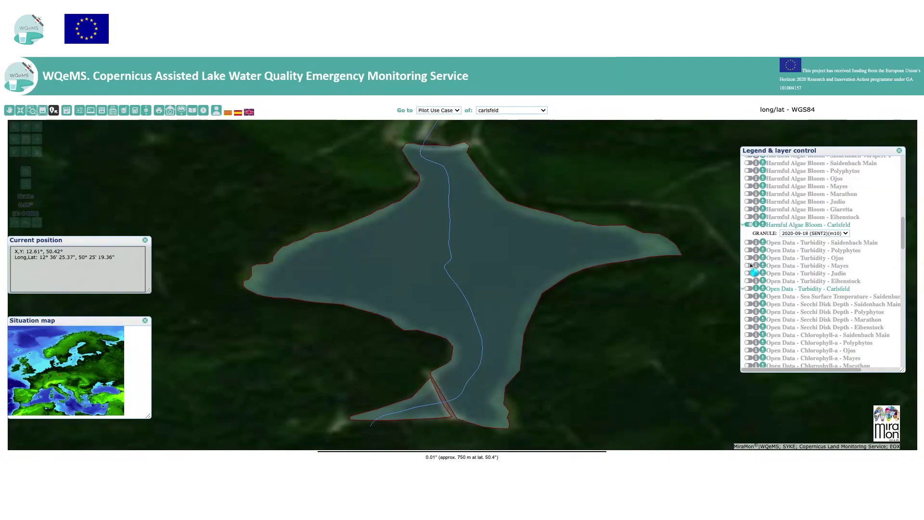
# Chart the Carlsfeld algae bloom classes as a pie chart, then move the map to Eibenstock
pyautogui.rightClick(792, 229)
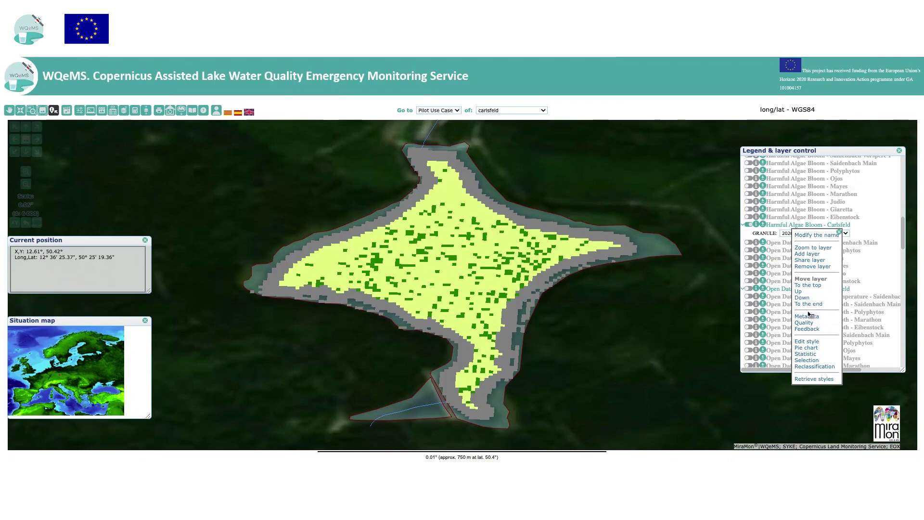
pyautogui.click(806, 347)
pyautogui.moveTo(196, 214)
pyautogui.moveTo(214, 158); pyautogui.dragTo(248, 148)
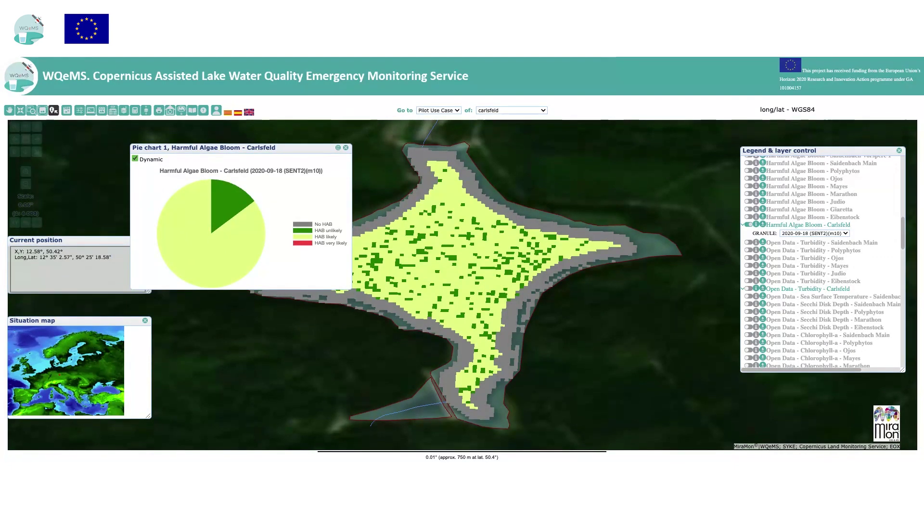
pyautogui.click(544, 182)
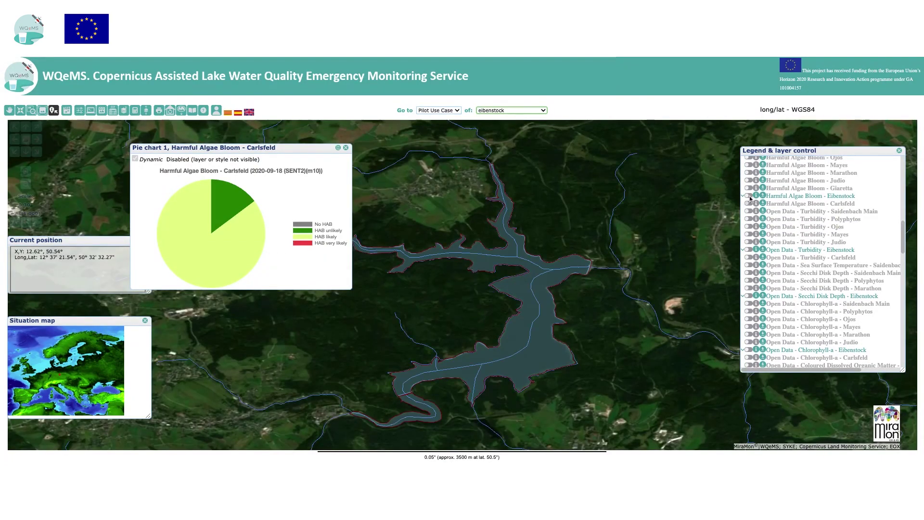
# Turn on Harmful Algae Bloom - Eibenstock and chart its classes as a second pie chart
pyautogui.click(748, 196)
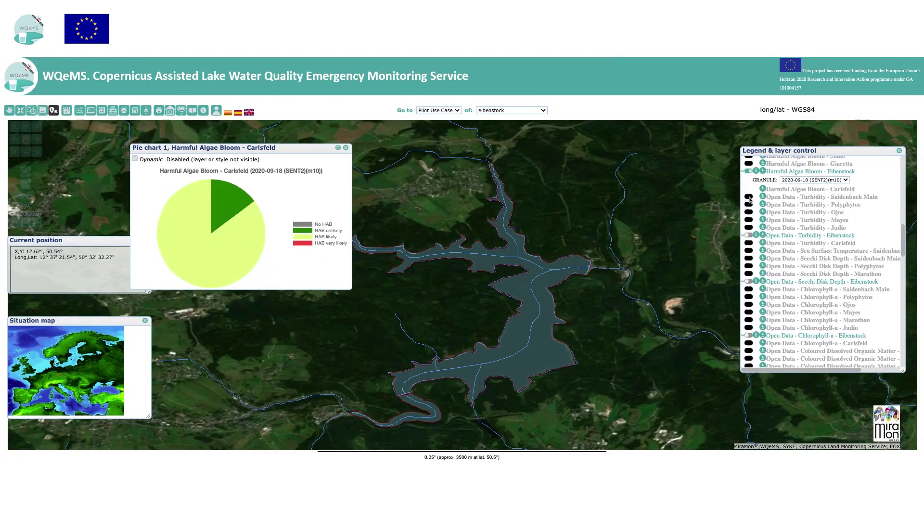
pyautogui.click(816, 173)
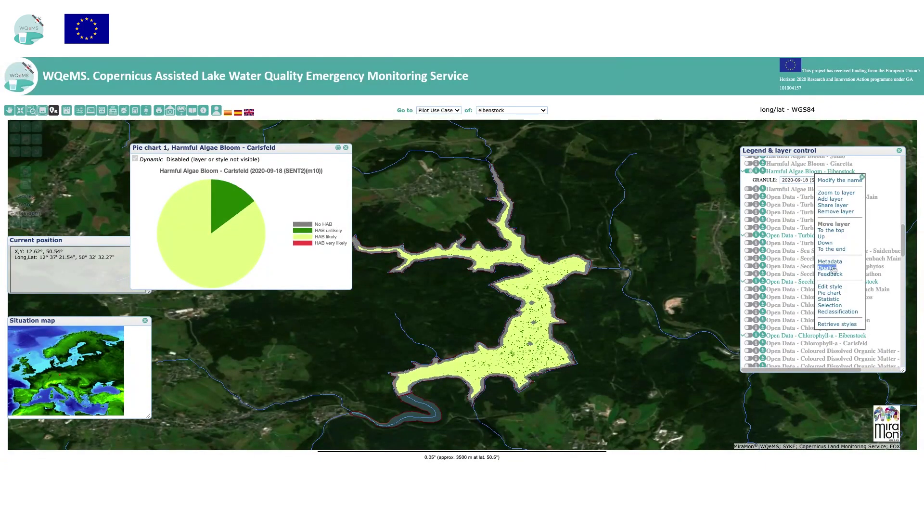
pyautogui.click(834, 295)
pyautogui.moveTo(289, 162)
pyautogui.mouseDown()
pyautogui.moveTo(586, 146)
pyautogui.moveTo(289, 159)
pyautogui.mouseUp()
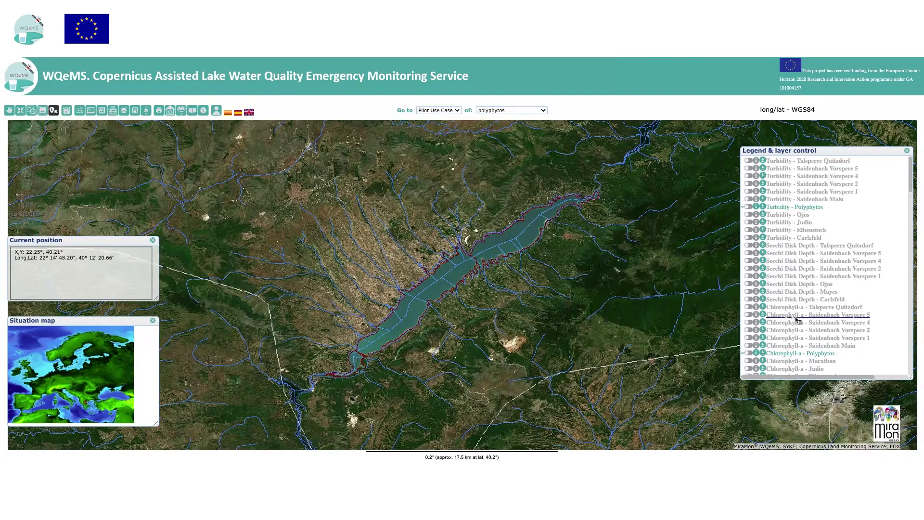
pyautogui.scroll(-8, 796, 318)
pyautogui.scroll(-10, 796, 317)
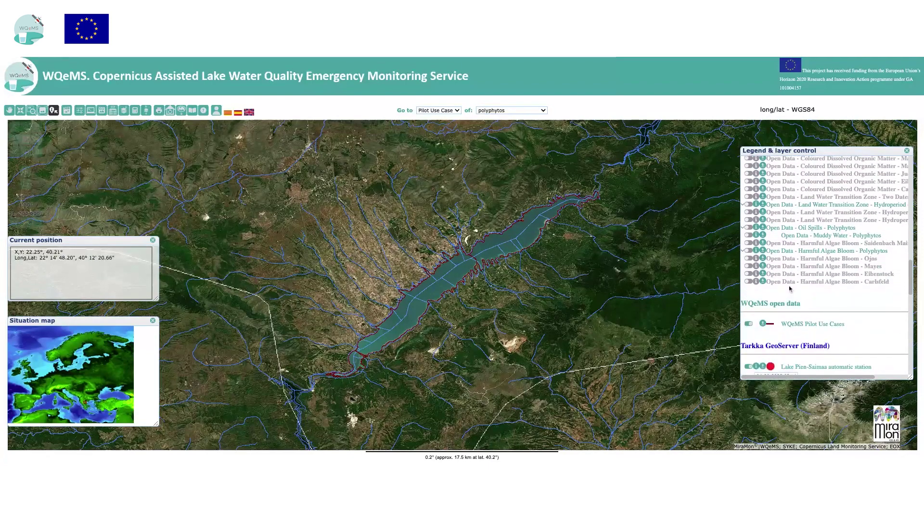
pyautogui.scroll(4, 796, 318)
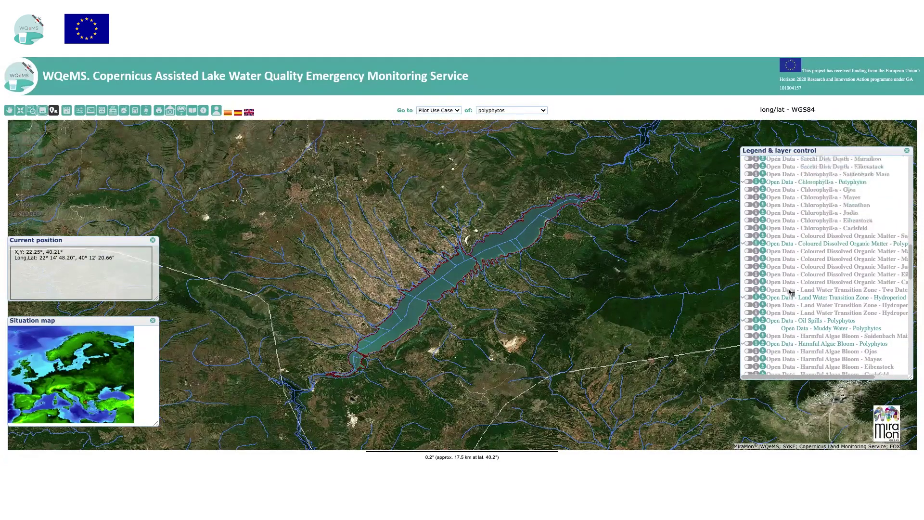
# Turn on the Hydroperiod layer with the 2022-06-07 , 2023-02-12 granule
pyautogui.click(748, 299)
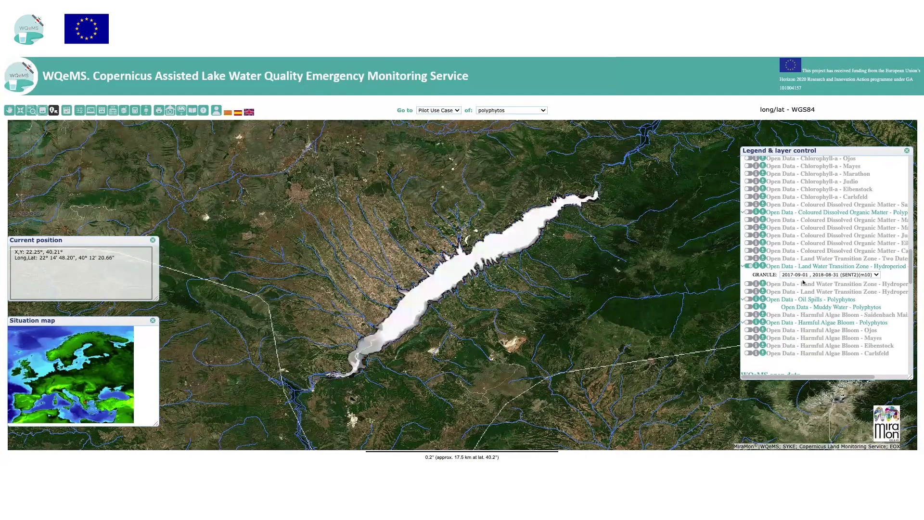
pyautogui.click(802, 276)
pyautogui.click(805, 290)
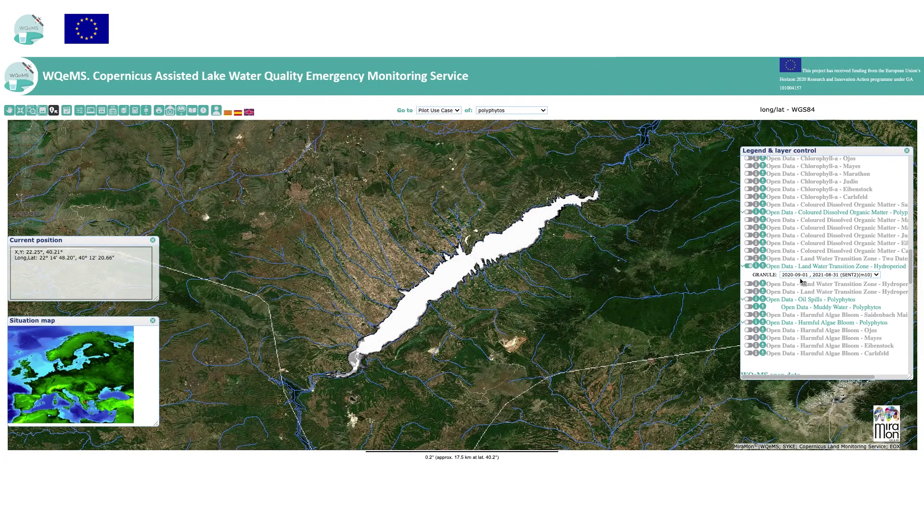
pyautogui.click(804, 291)
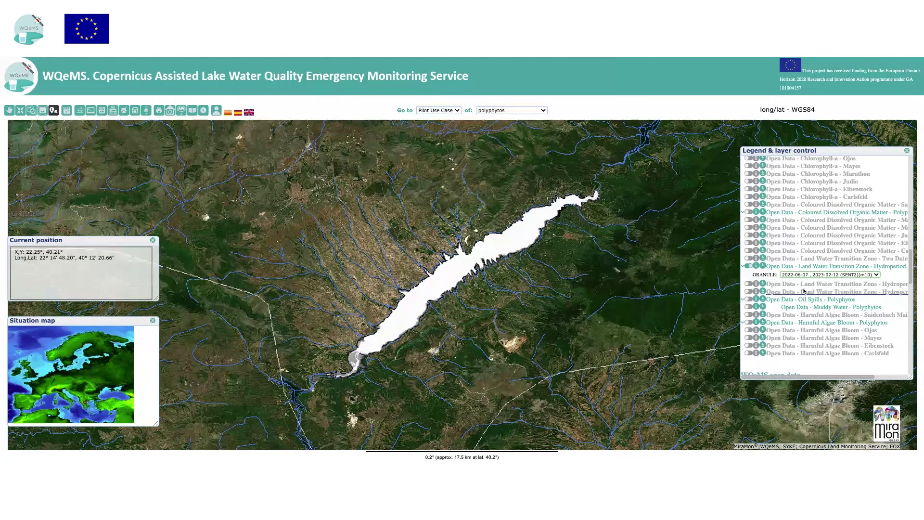
# Review the Hydroperiod layer's quality information, then open its feedback form
pyautogui.rightClick(797, 268)
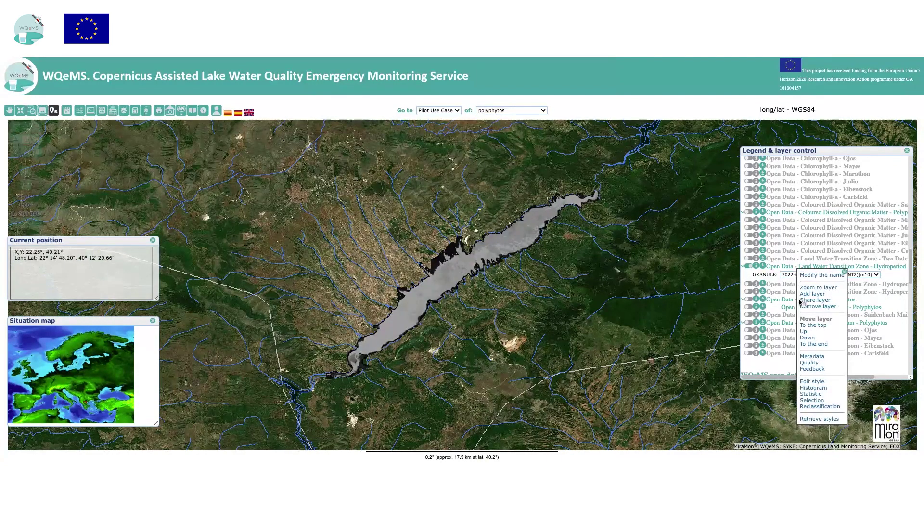
pyautogui.click(811, 356)
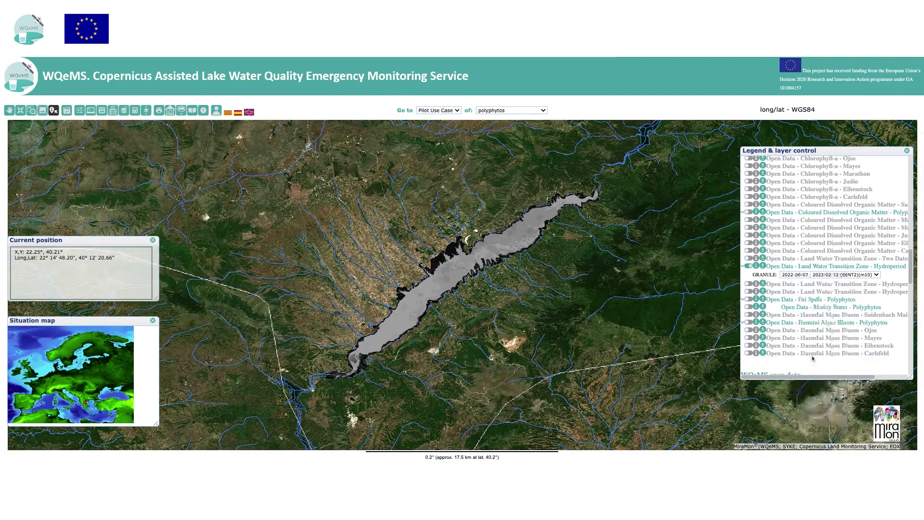
pyautogui.rightClick(801, 269)
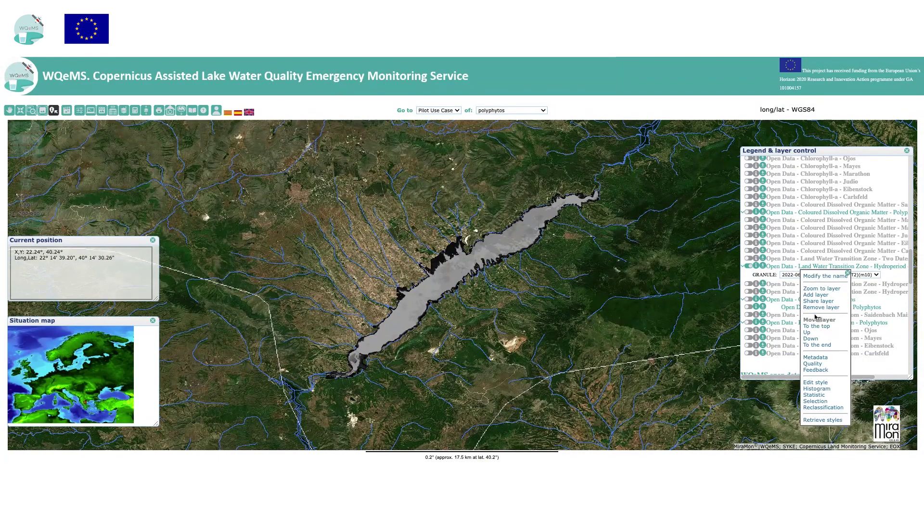
pyautogui.click(819, 365)
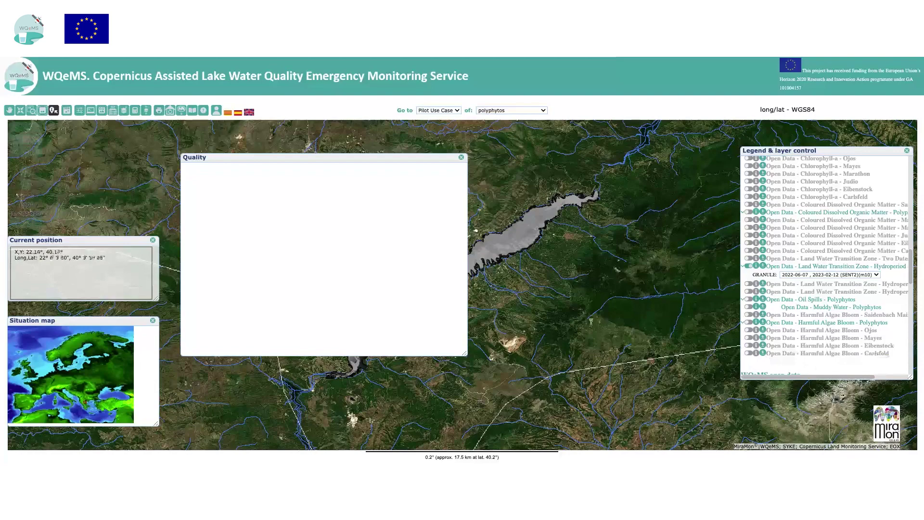
pyautogui.scroll(-5, 336, 241)
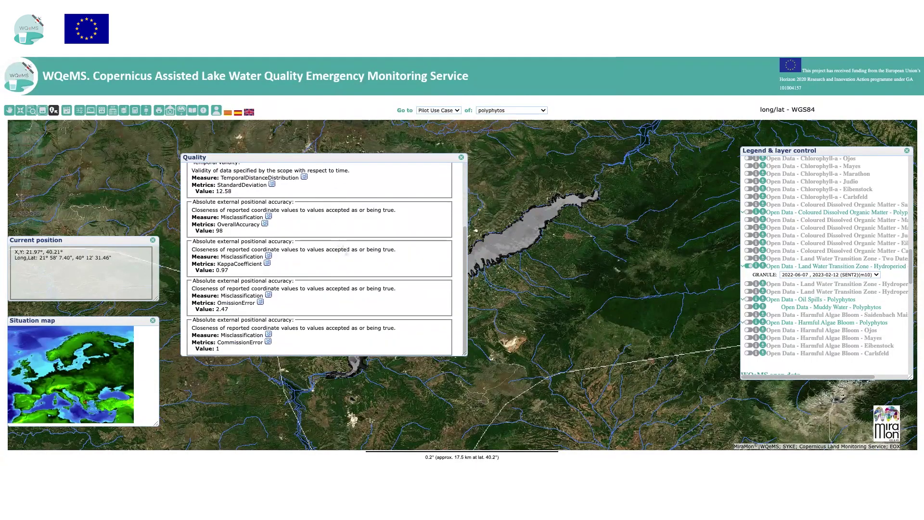
pyautogui.click(461, 157)
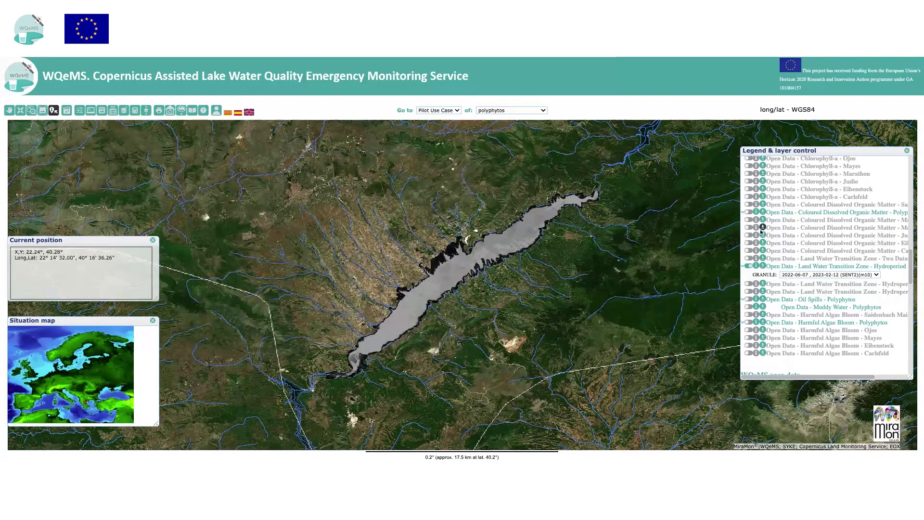
pyautogui.click(783, 266)
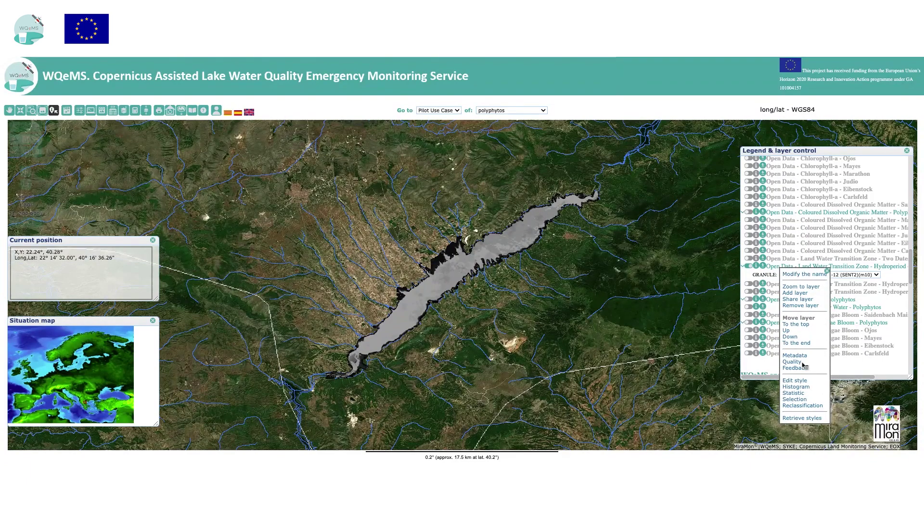
pyautogui.click(800, 368)
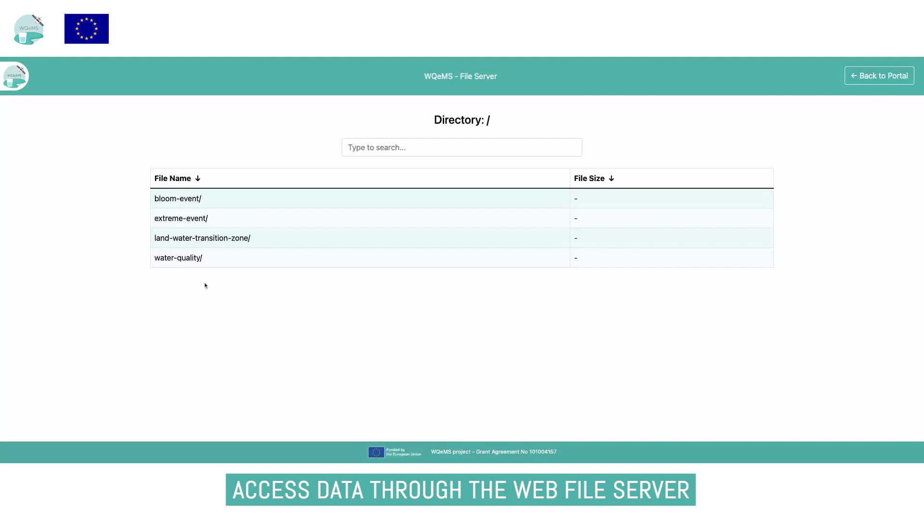
# Browse land-water-transition-zone > hydroperiod > giaretta and open the layer's XML metadata file
pyautogui.click(202, 241)
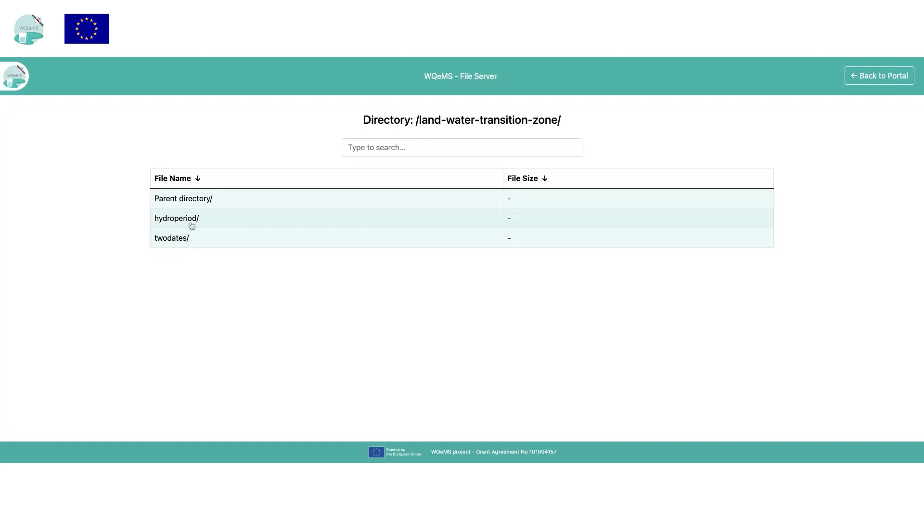
pyautogui.click(191, 220)
pyautogui.click(169, 219)
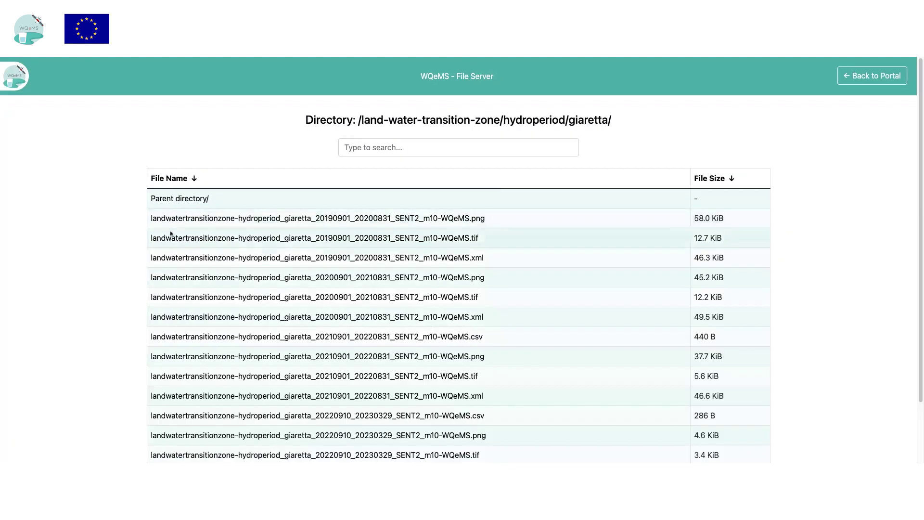
pyautogui.click(432, 260)
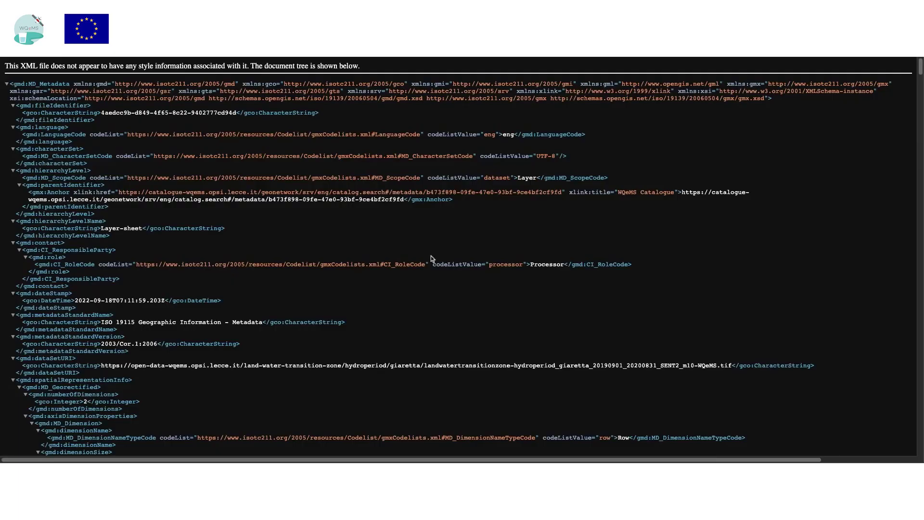
pyautogui.scroll(-10, 432, 257)
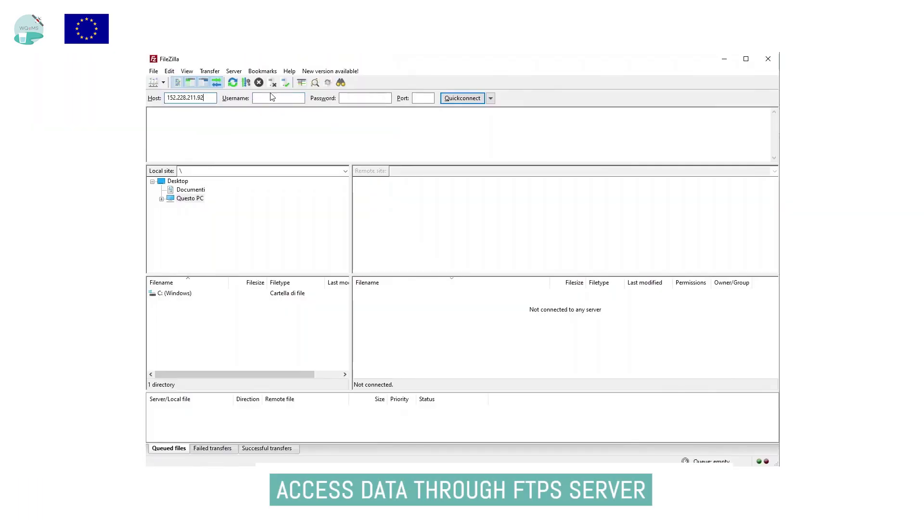
# Connect to the WQeMS file server with the account user name, password and port 22
pyautogui.click(272, 97)
pyautogui.write('test')
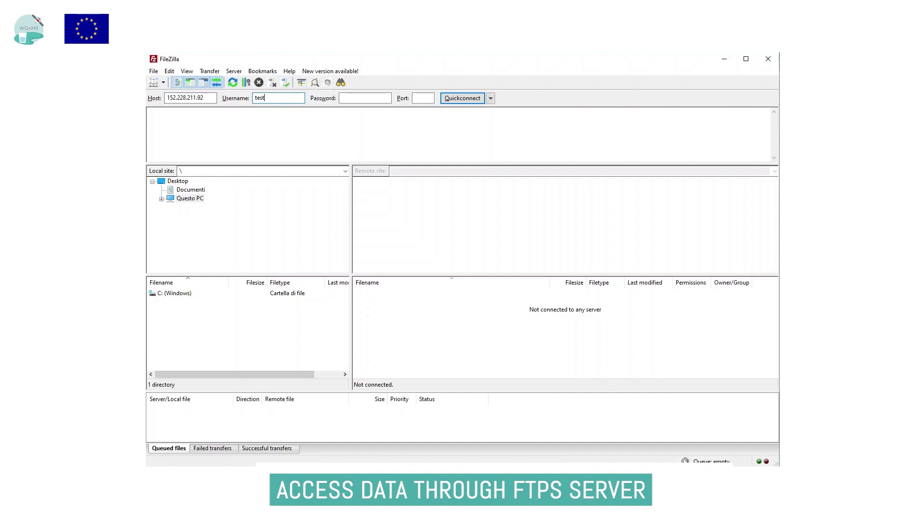
pyautogui.write('@wqems.demo')
pyautogui.click(380, 97)
pyautogui.write('••••••••••')
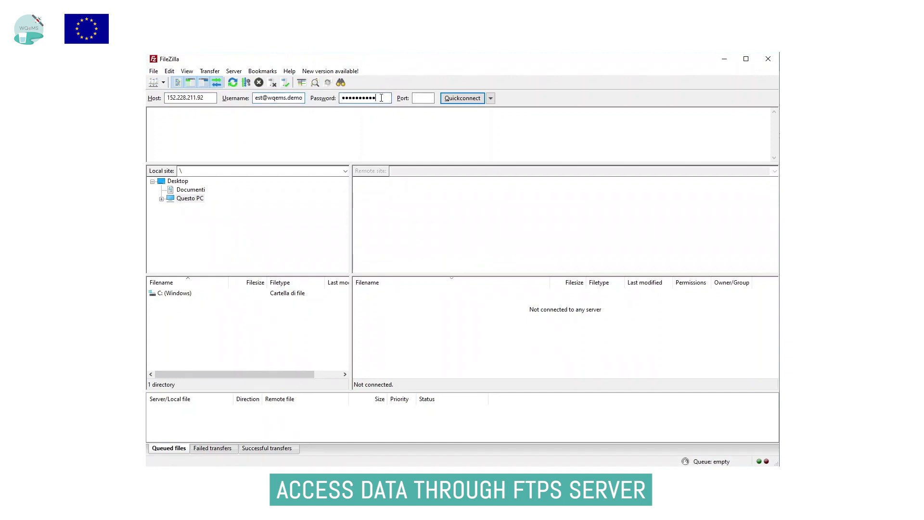
pyautogui.click(427, 97)
pyautogui.write('22')
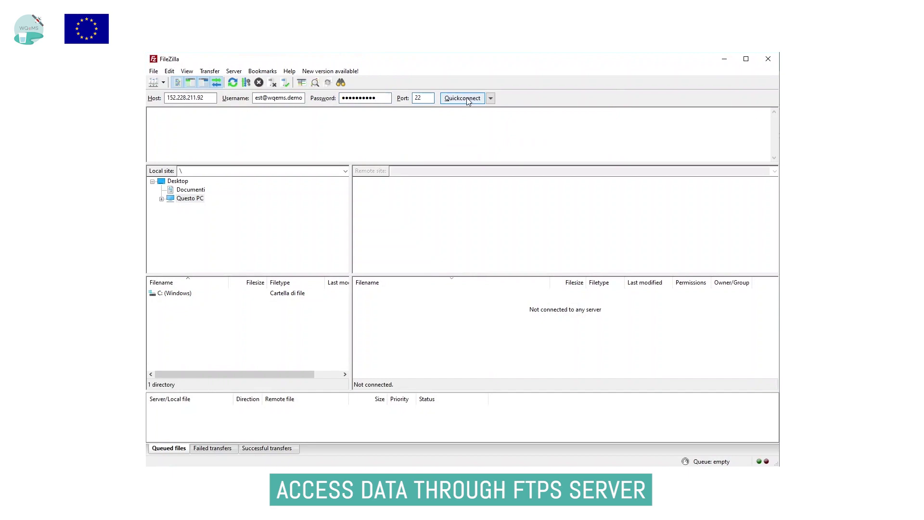
pyautogui.click(463, 98)
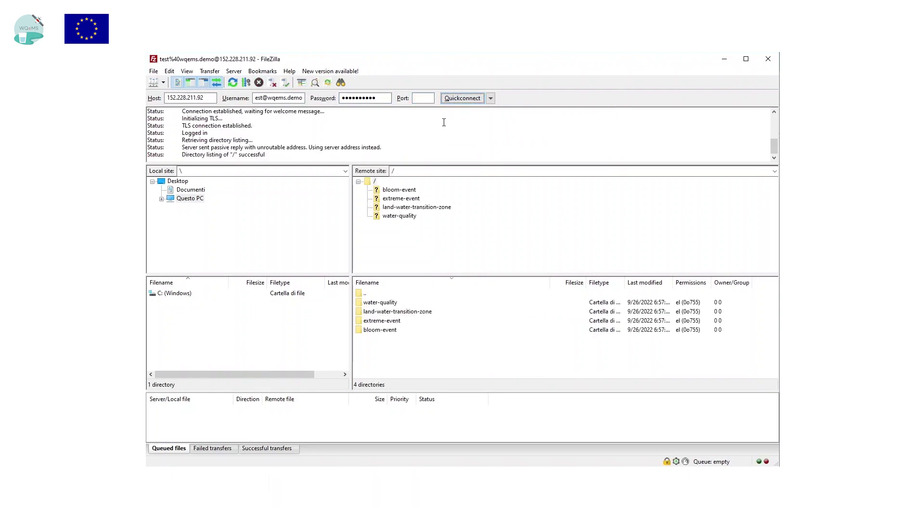
# Browse to bloom-event > hab > eibenstock and inspect the .tif file's available actions
pyautogui.click(394, 190)
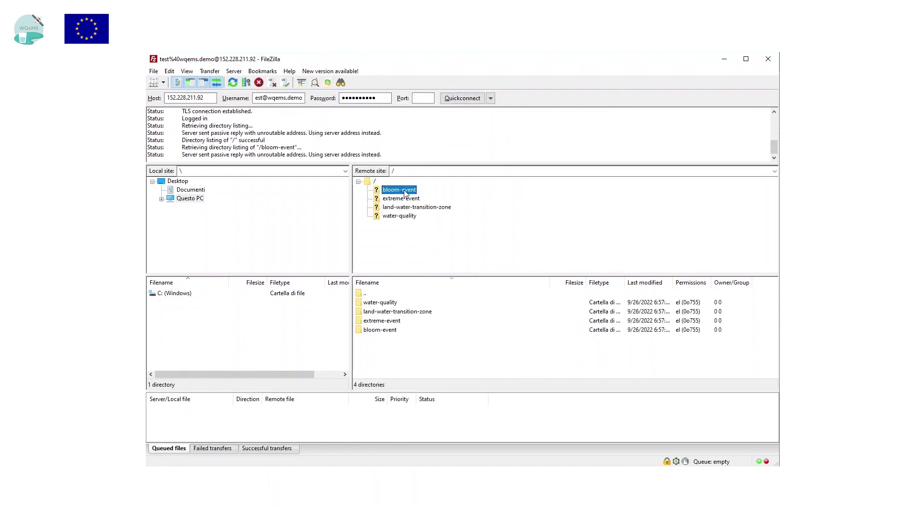
pyautogui.click(396, 198)
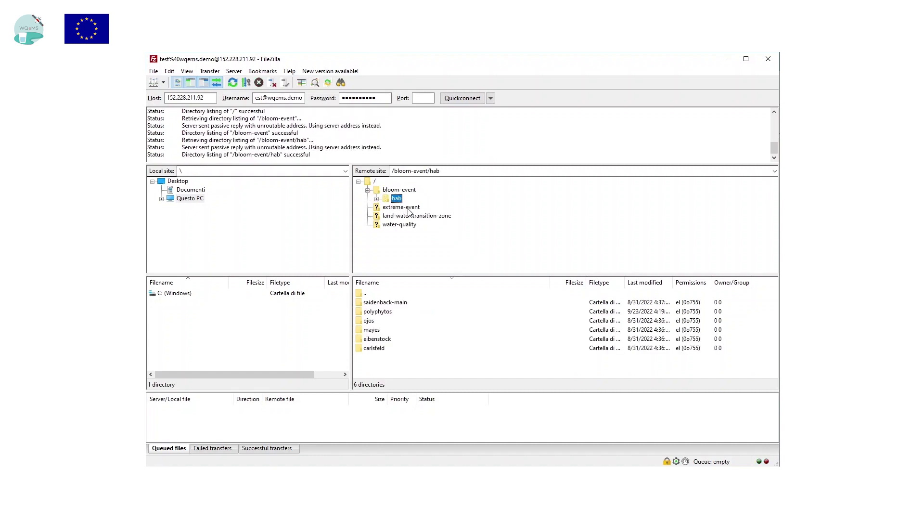
pyautogui.click(376, 199)
pyautogui.click(414, 215)
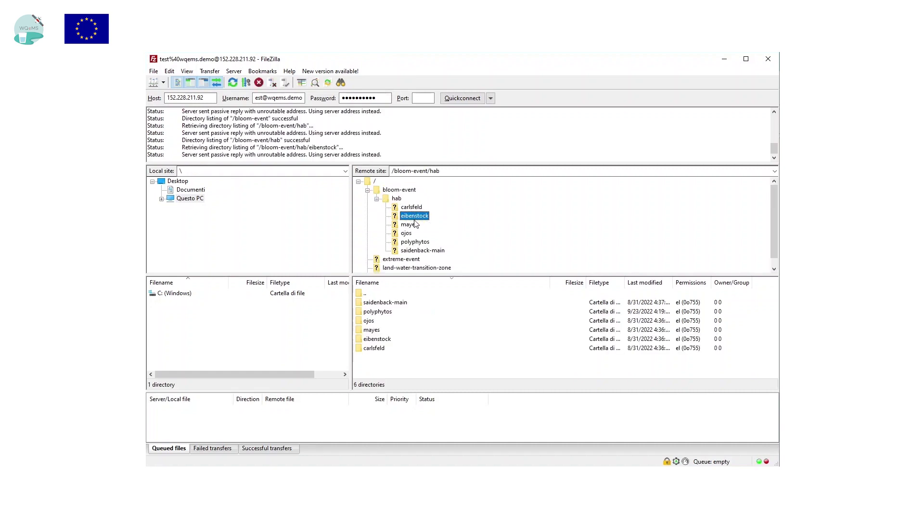
pyautogui.click(474, 302)
pyautogui.rightClick(495, 302)
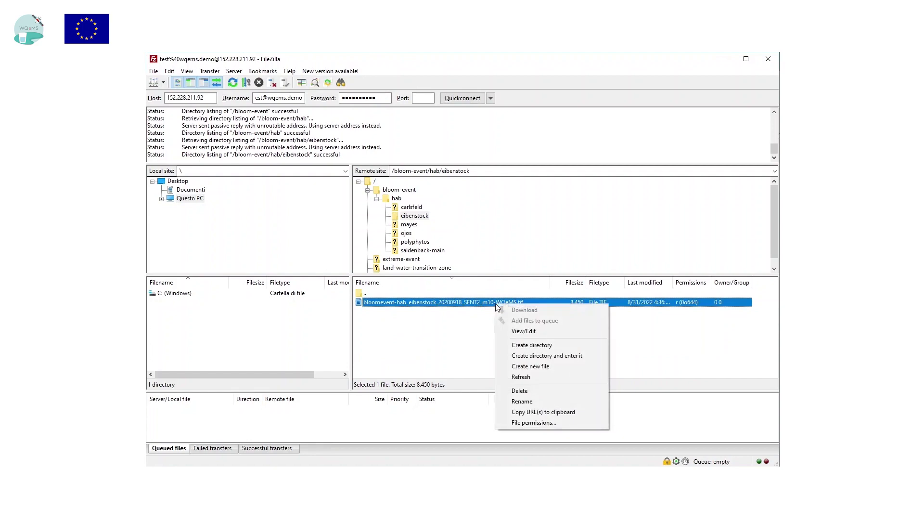
pyautogui.click(480, 307)
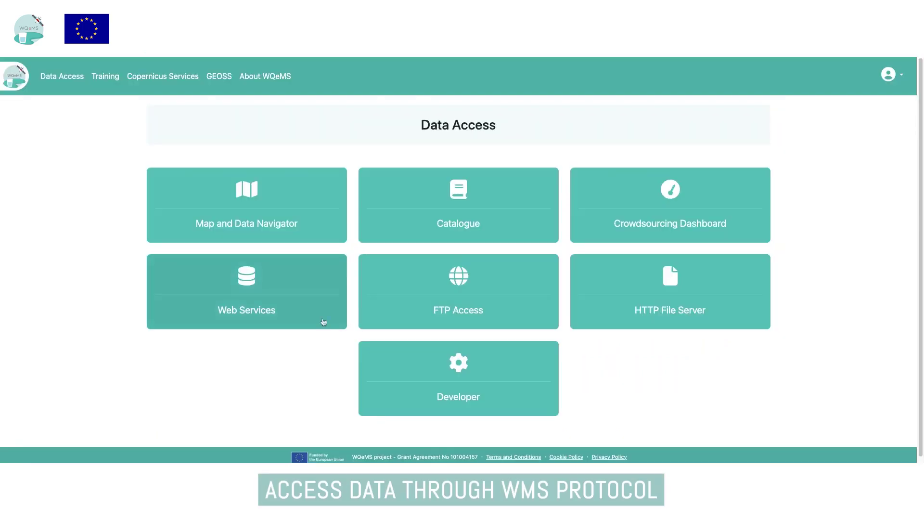
# Open Web Services, view the second XML example slide, and request WMS GetCapabilities
pyautogui.click(250, 297)
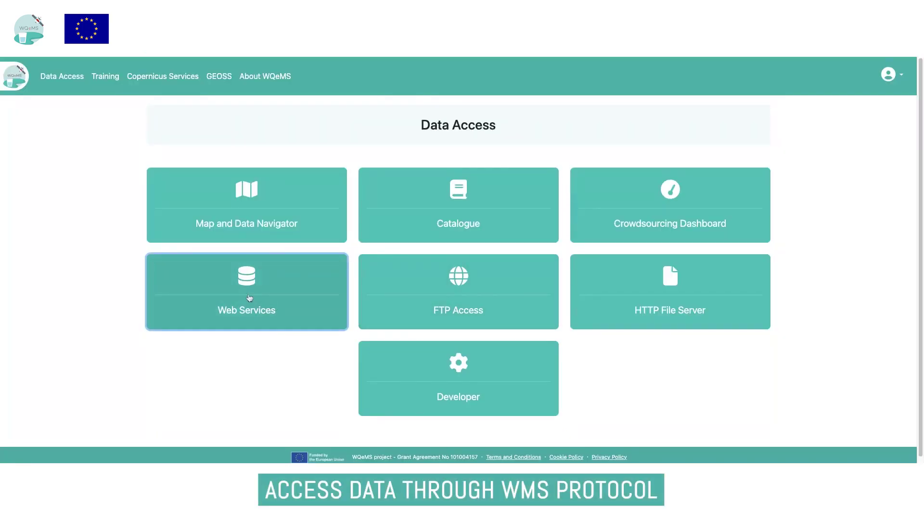
pyautogui.scroll(-4, 390, 282)
pyautogui.scroll(-5, 435, 274)
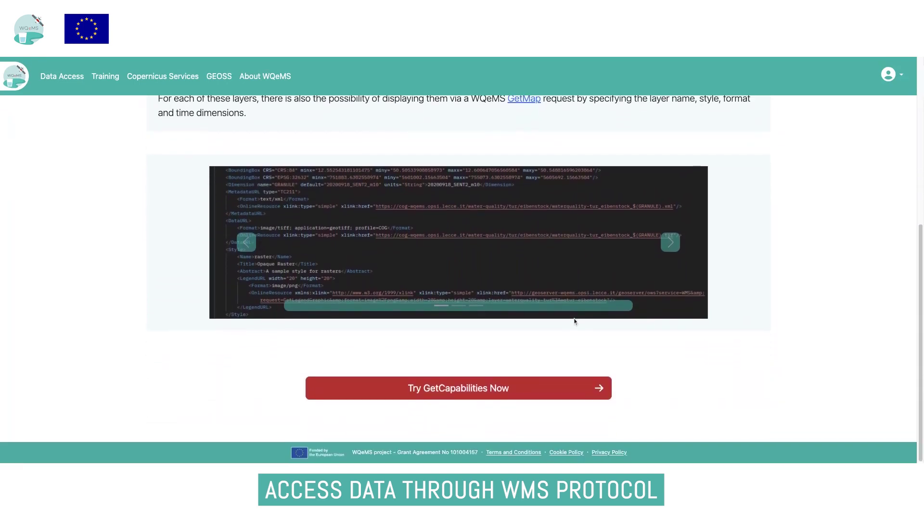
pyautogui.click(671, 242)
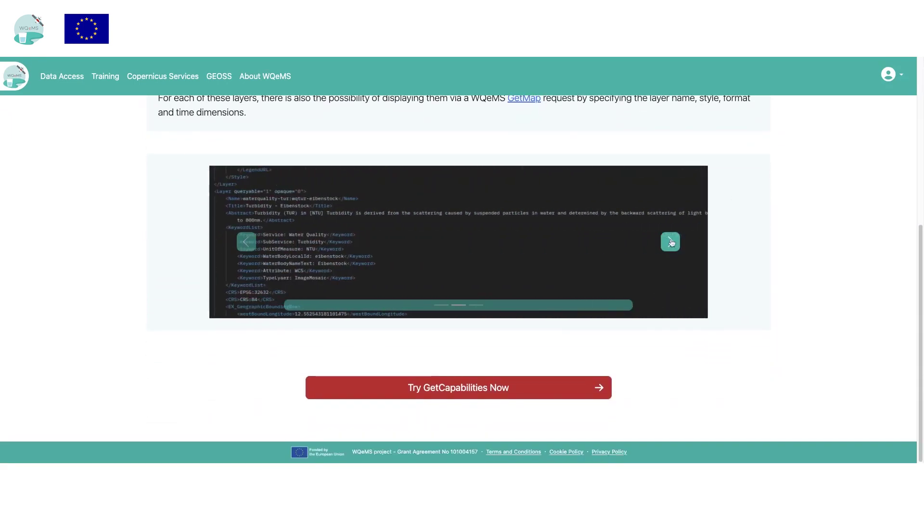
pyautogui.click(478, 395)
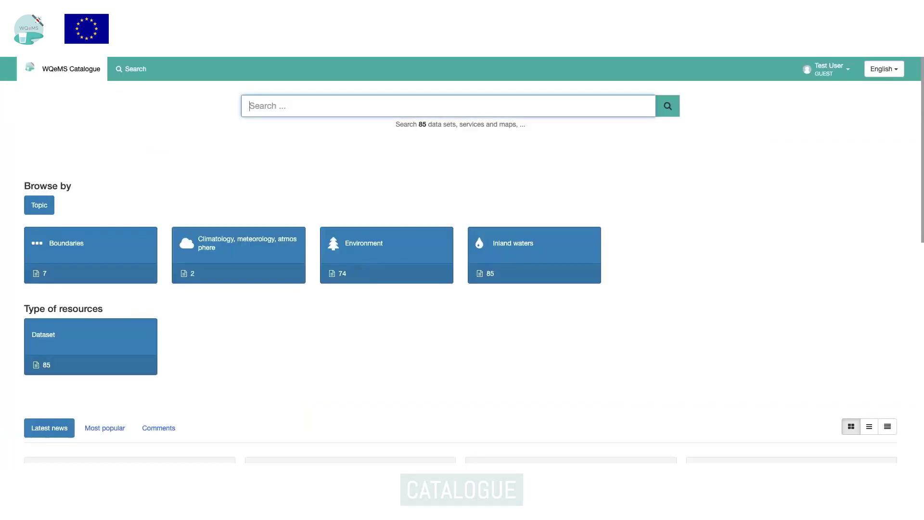
# Search the Catalogue for 'eiben' and open the Turbidity-EOMAP Eibenstock record
pyautogui.scroll(-10, 349, 287)
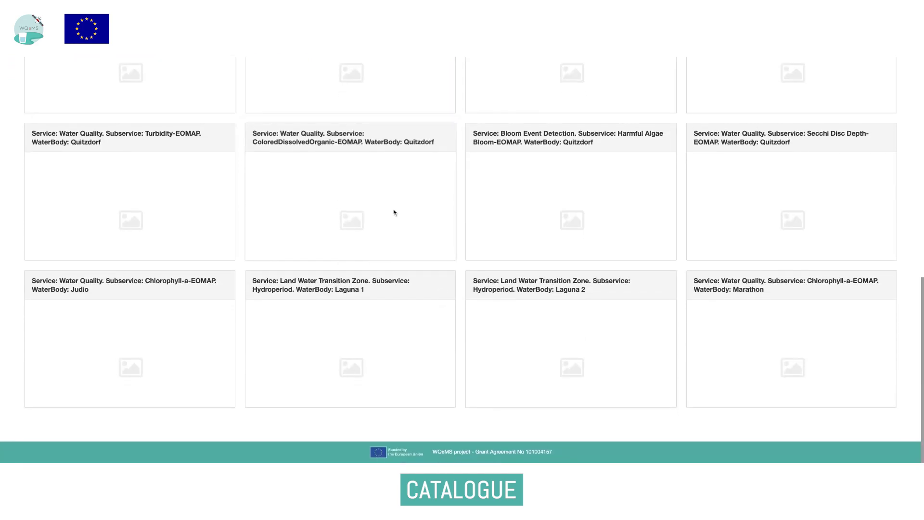
pyautogui.scroll(15, 418, 229)
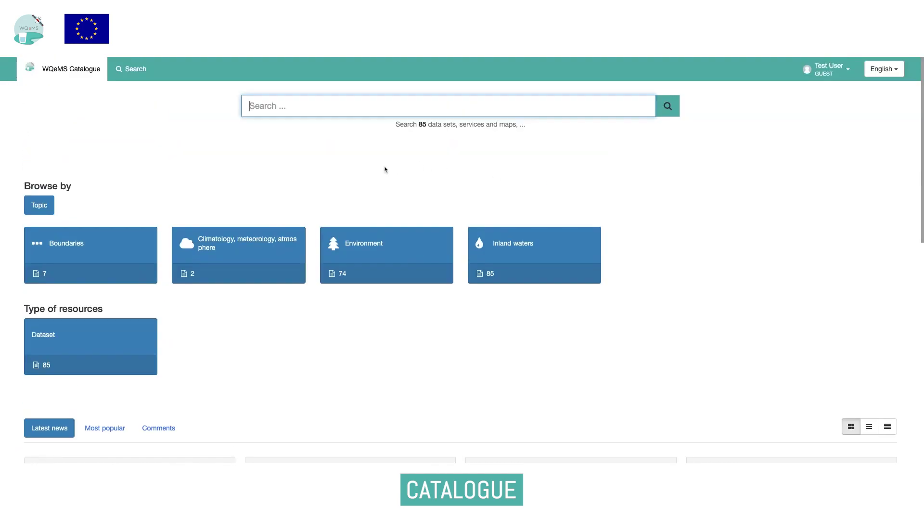
pyautogui.write('eiben')
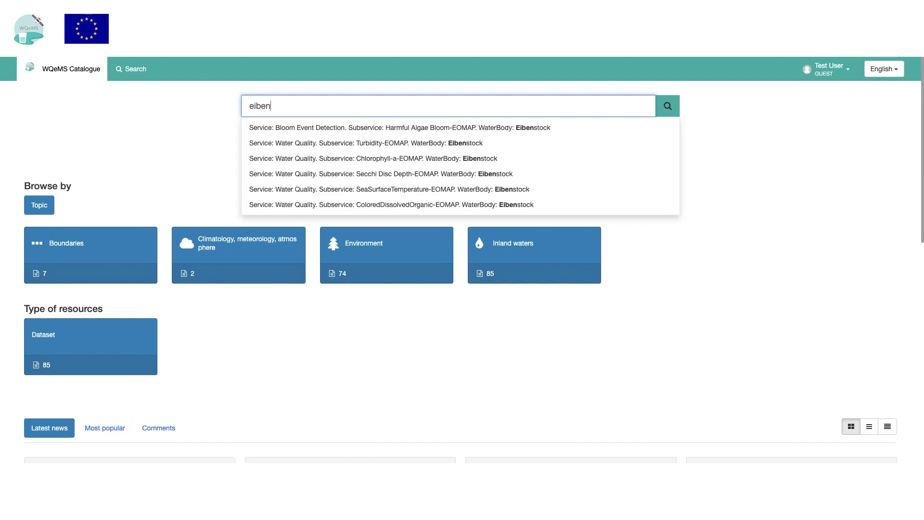
pyautogui.click(351, 145)
pyautogui.click(668, 106)
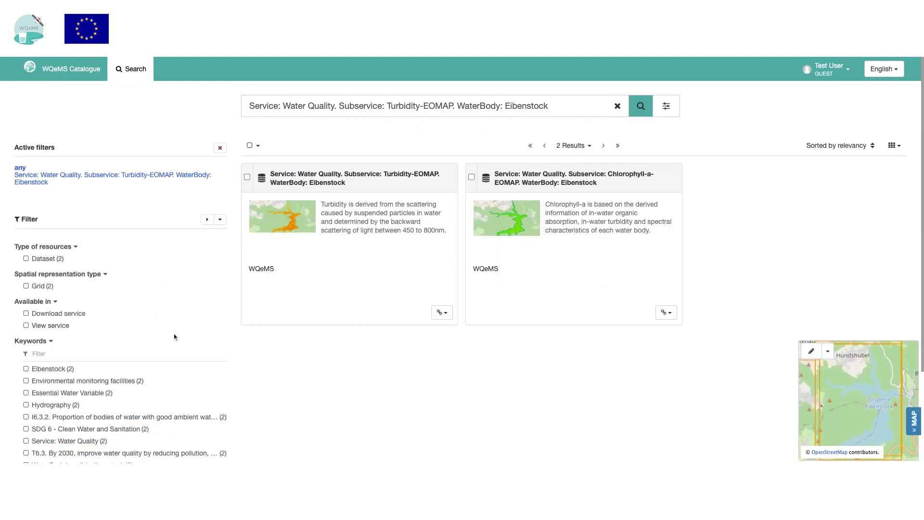
pyautogui.click(332, 183)
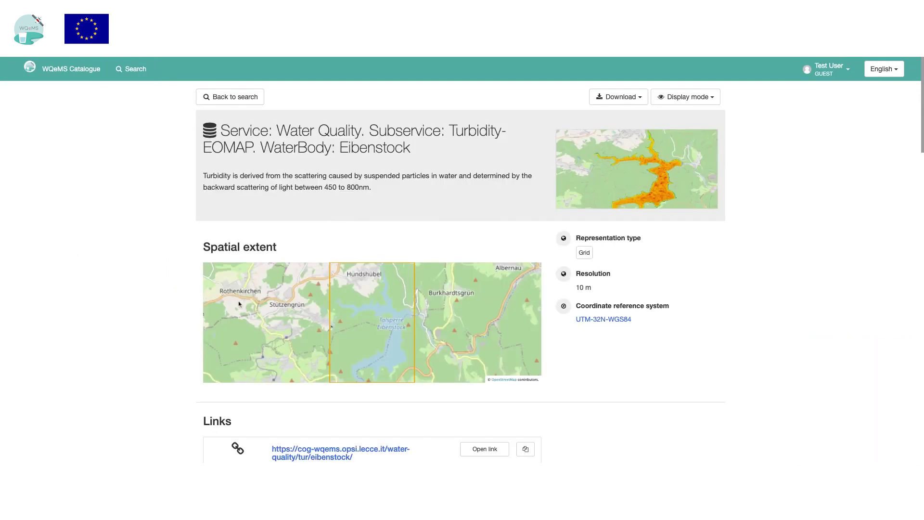
# View the enlarged turbidity preview, review the record, and show its download options
pyautogui.click(648, 187)
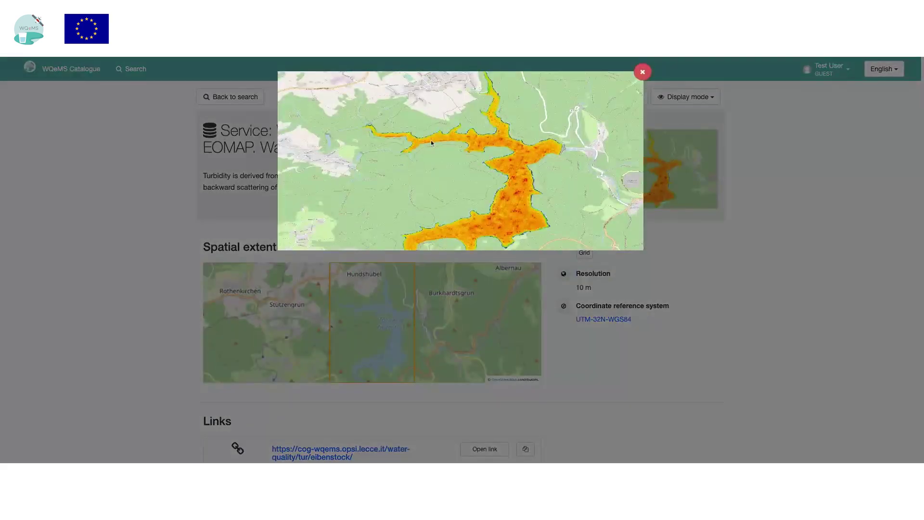
pyautogui.click(636, 72)
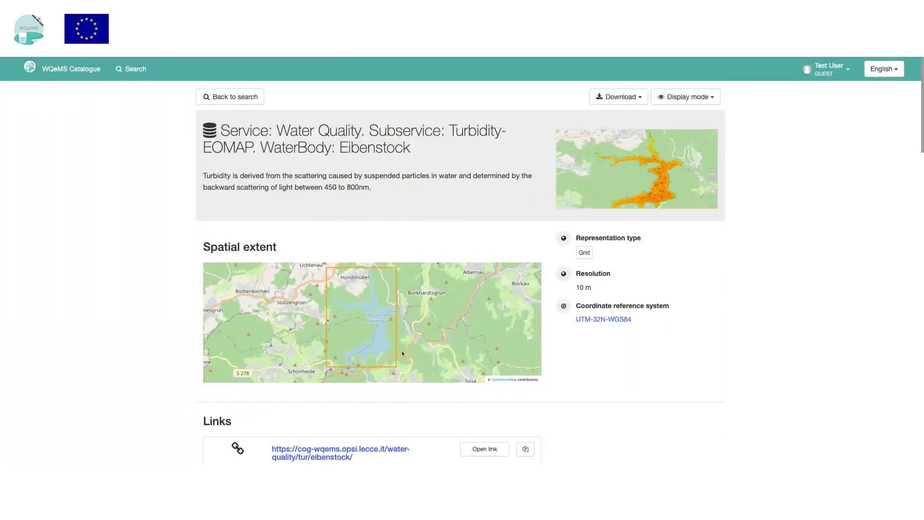
pyautogui.scroll(-4, 155, 366)
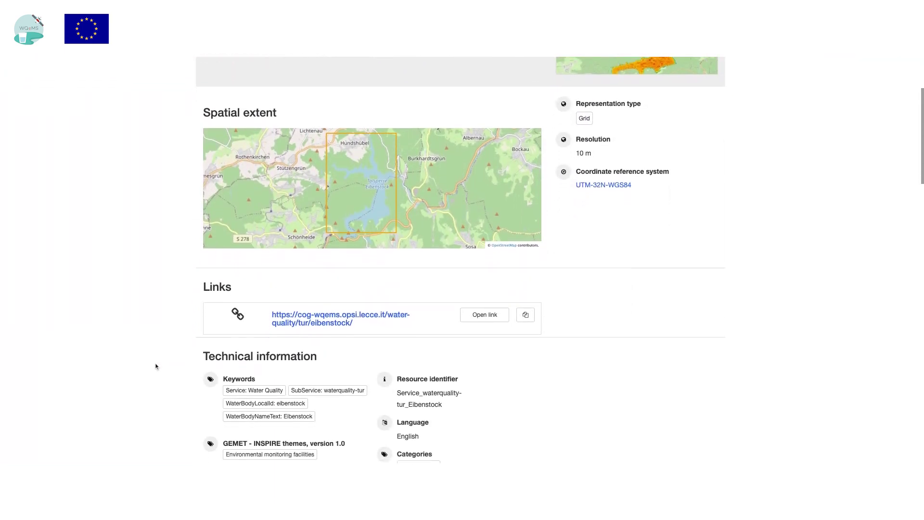
pyautogui.scroll(-5, 155, 366)
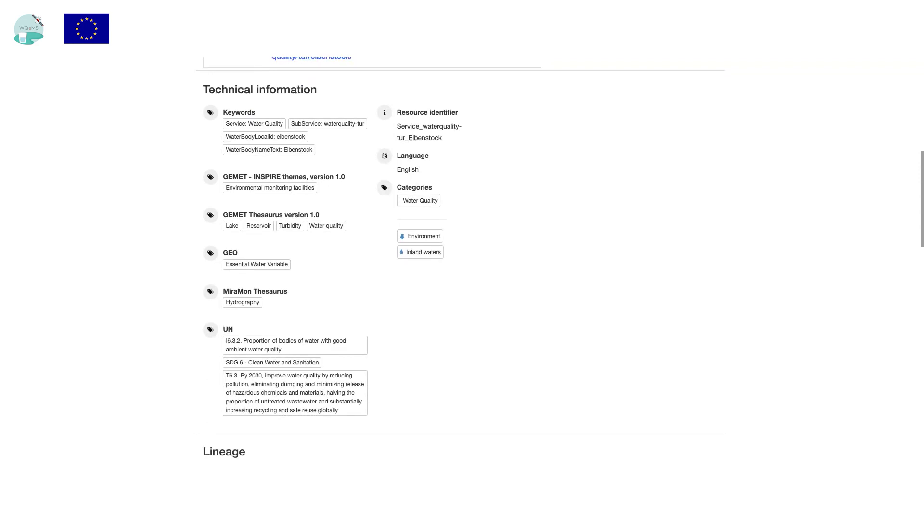
pyautogui.scroll(-6, 460, 260)
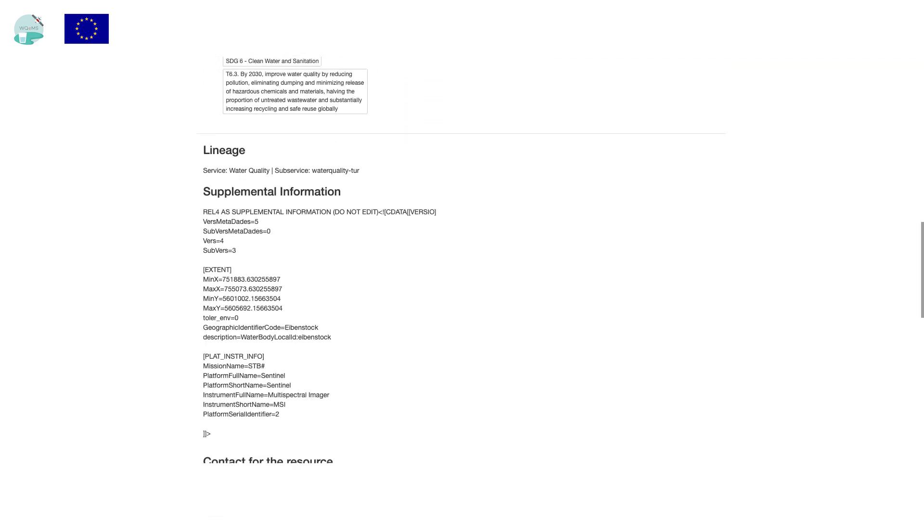
pyautogui.scroll(-8, 460, 260)
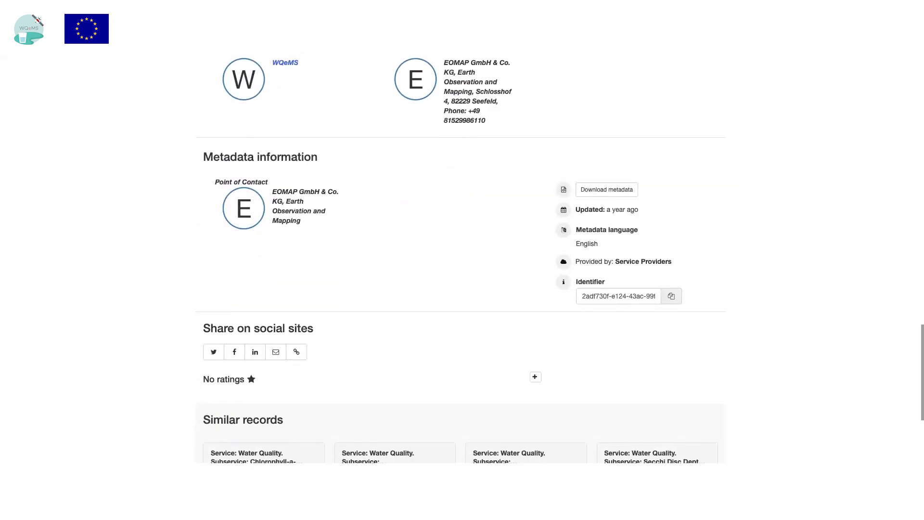
pyautogui.scroll(14, 460, 260)
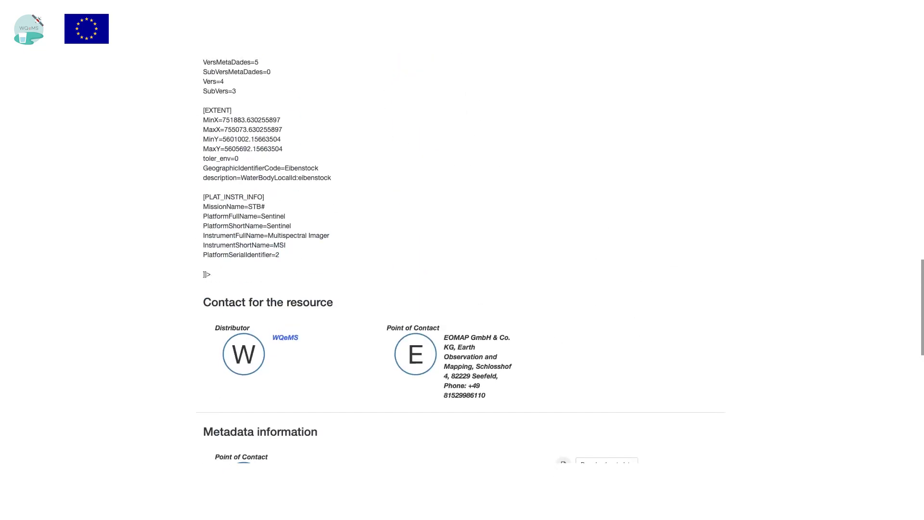
pyautogui.scroll(11, 461, 260)
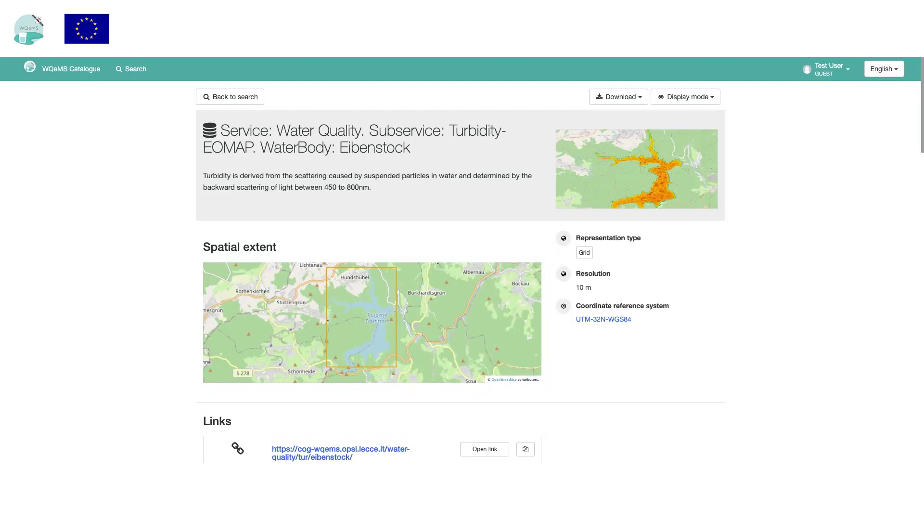
pyautogui.click(619, 97)
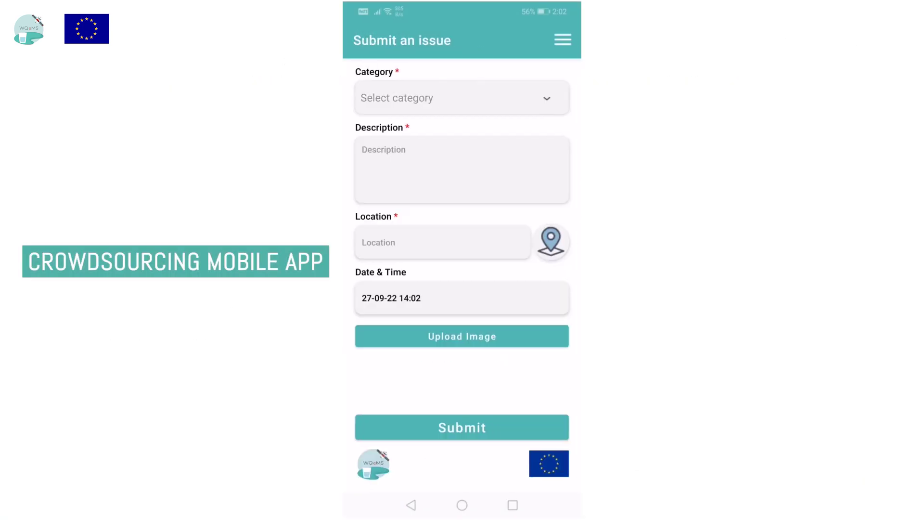
# Switch the app language to Finnish, then German, then back to English
pyautogui.click(563, 40)
pyautogui.click(491, 43)
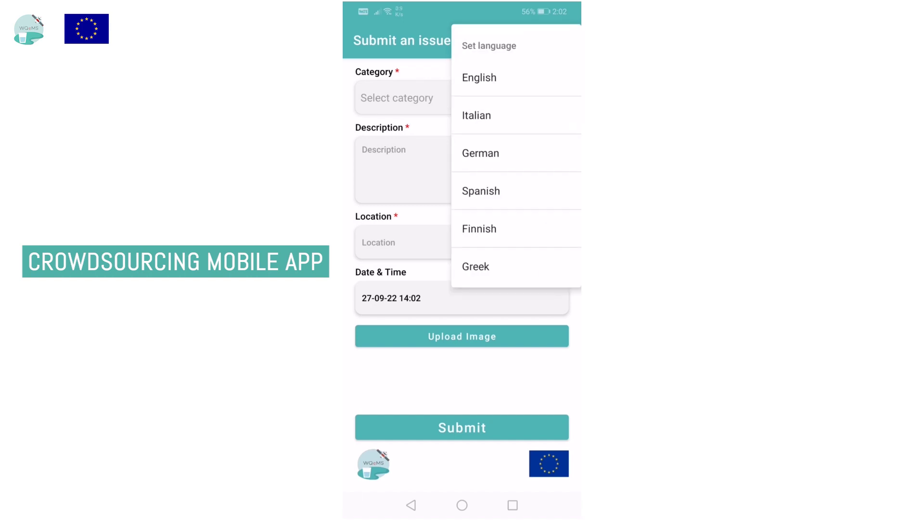
pyautogui.click(479, 228)
pyautogui.click(562, 40)
pyautogui.click(491, 44)
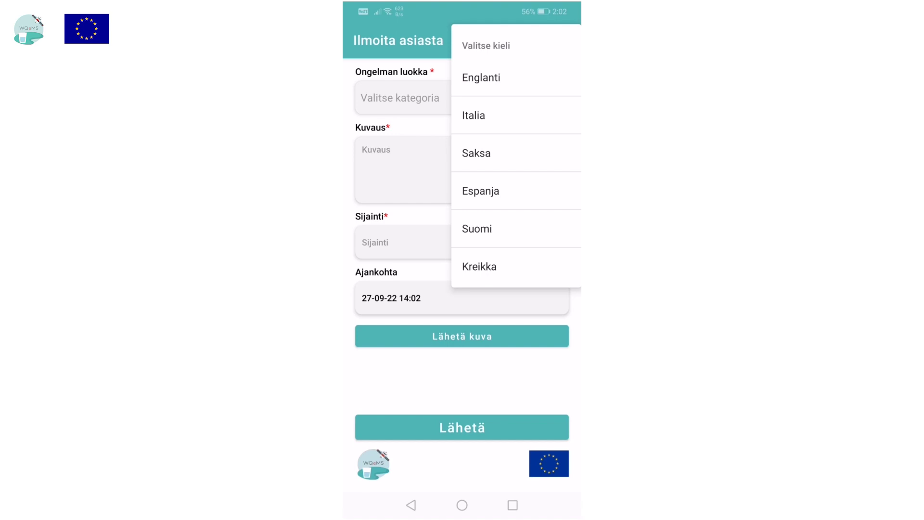
pyautogui.click(515, 153)
pyautogui.click(562, 39)
pyautogui.click(490, 44)
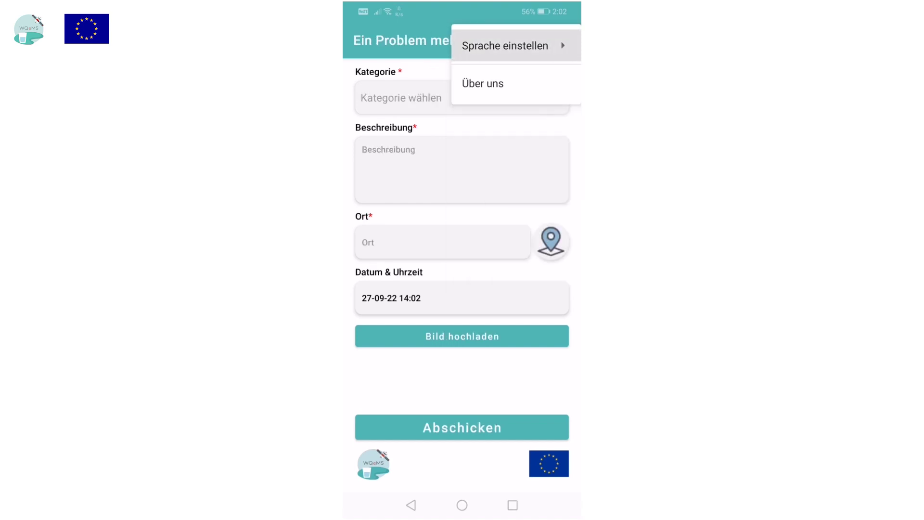
pyautogui.click(482, 78)
# Read the About us page and return to the issue form
pyautogui.click(563, 40)
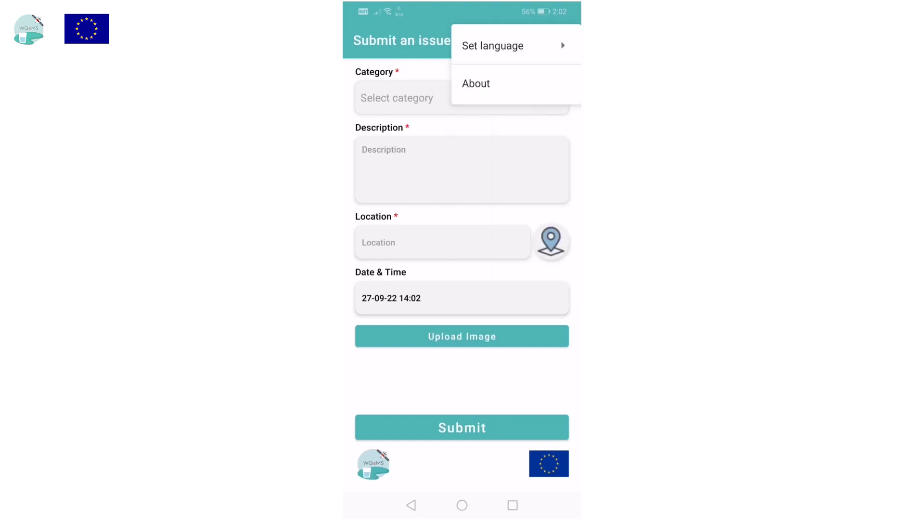
pyautogui.click(475, 83)
pyautogui.scroll(-3, 462, 274)
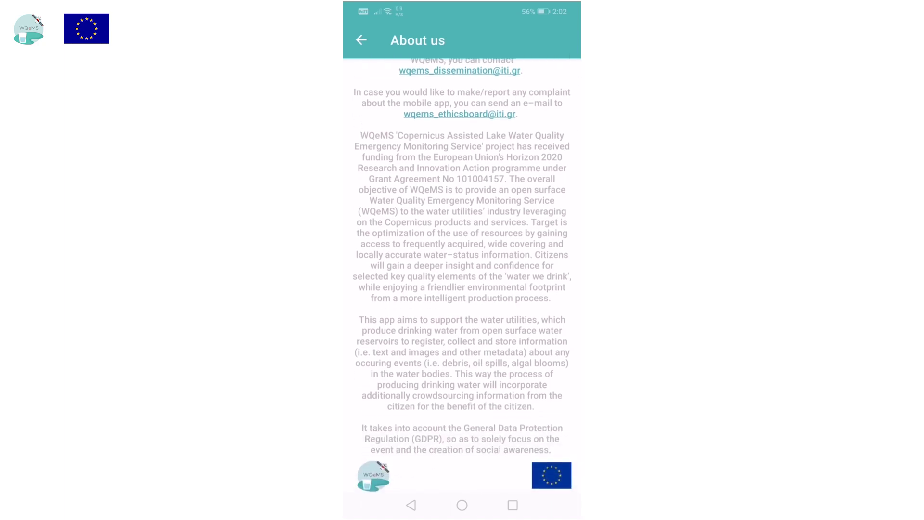
pyautogui.scroll(3, 462, 274)
pyautogui.click(361, 39)
# Set category Water quality, subcategory Strange color, and description 'The water coming out of my tap today was dirty!'
pyautogui.click(462, 97)
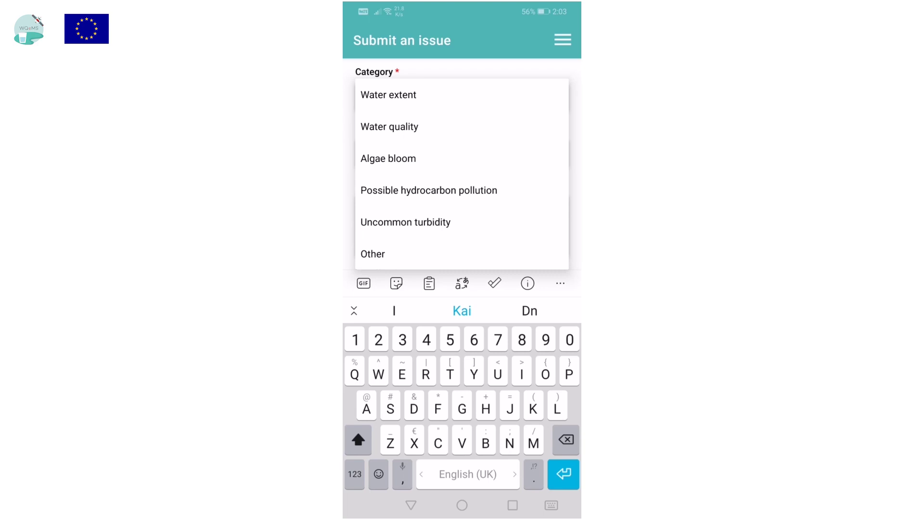
pyautogui.click(389, 126)
pyautogui.click(462, 153)
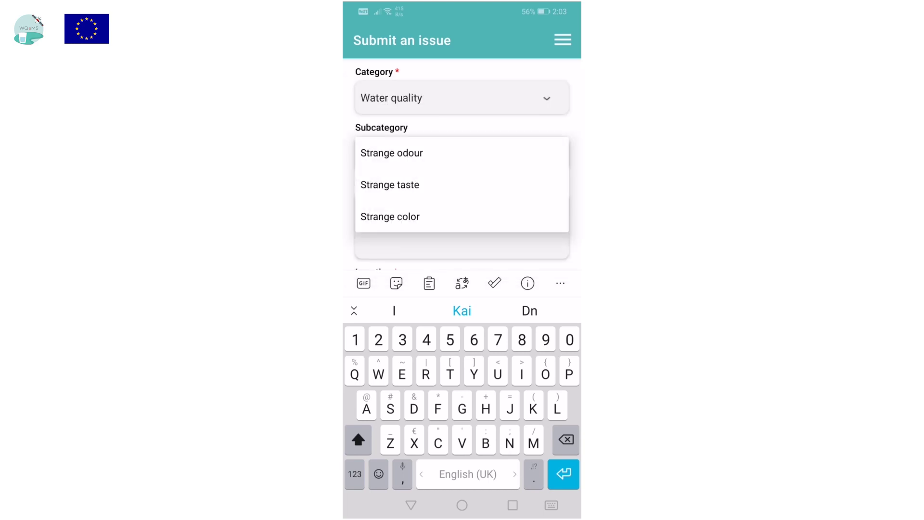
pyautogui.click(390, 217)
pyautogui.write('The water coming out of my tap today was dirty!')
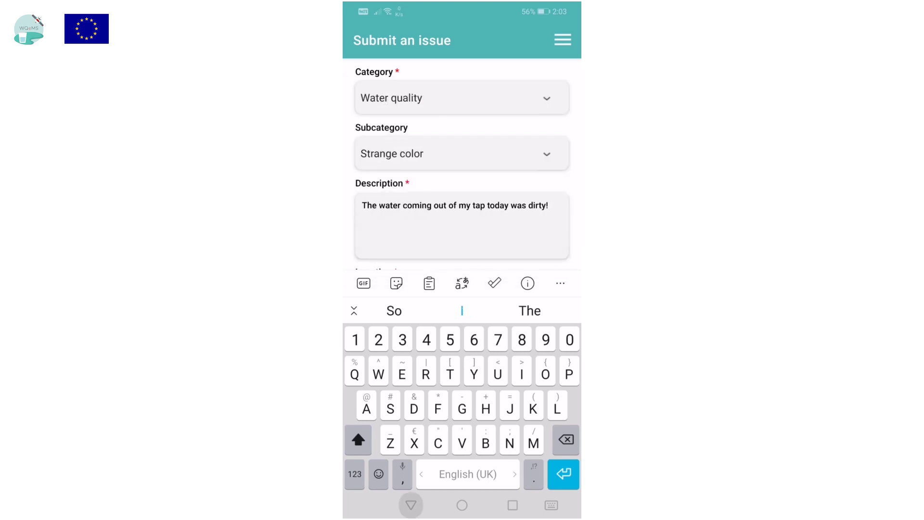
pyautogui.press('Escape')
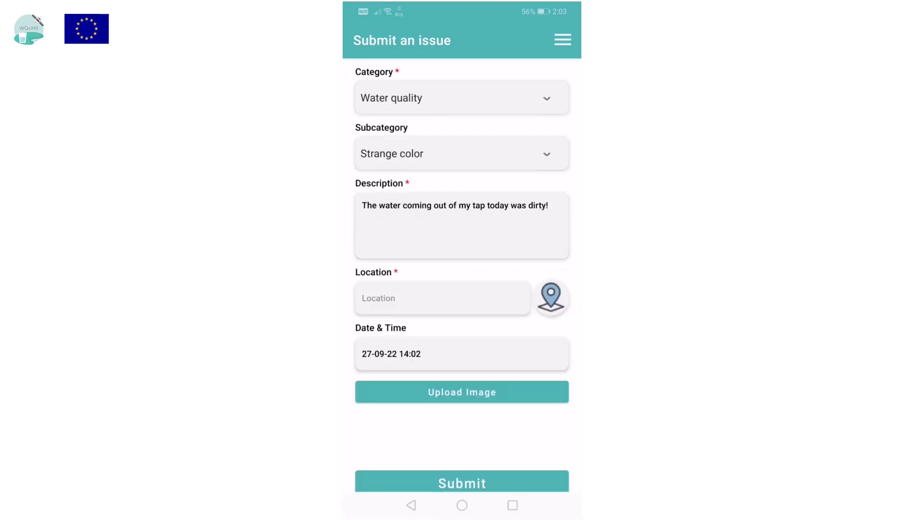
# Set the issue location to central Helsinki on the map
pyautogui.click(551, 297)
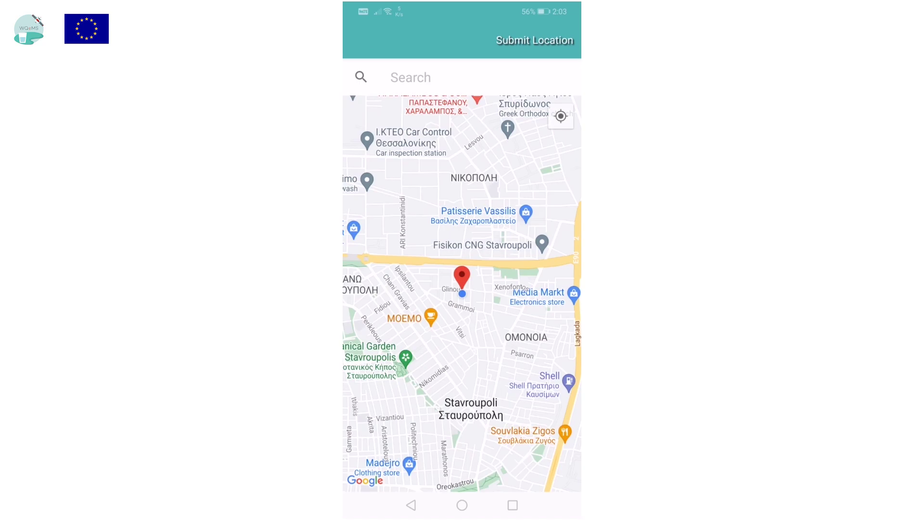
pyautogui.scroll(-5, 462, 293)
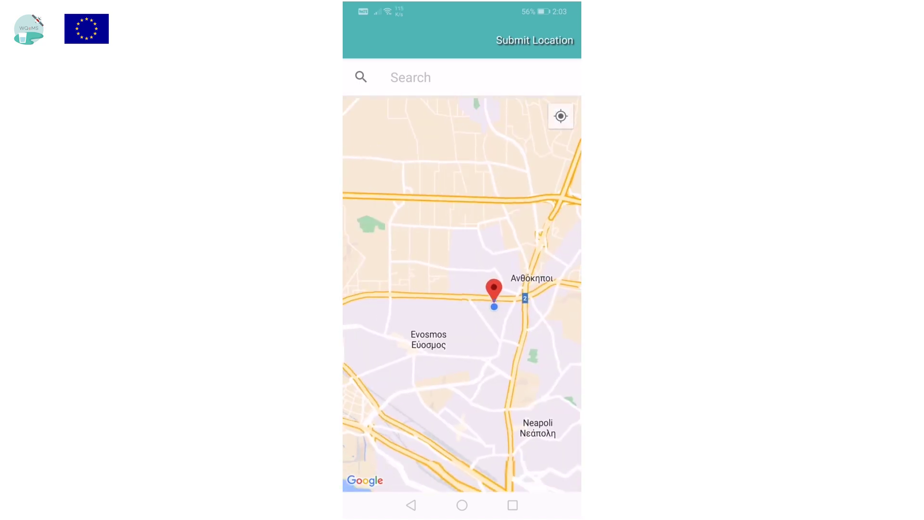
pyautogui.scroll(-5, 462, 293)
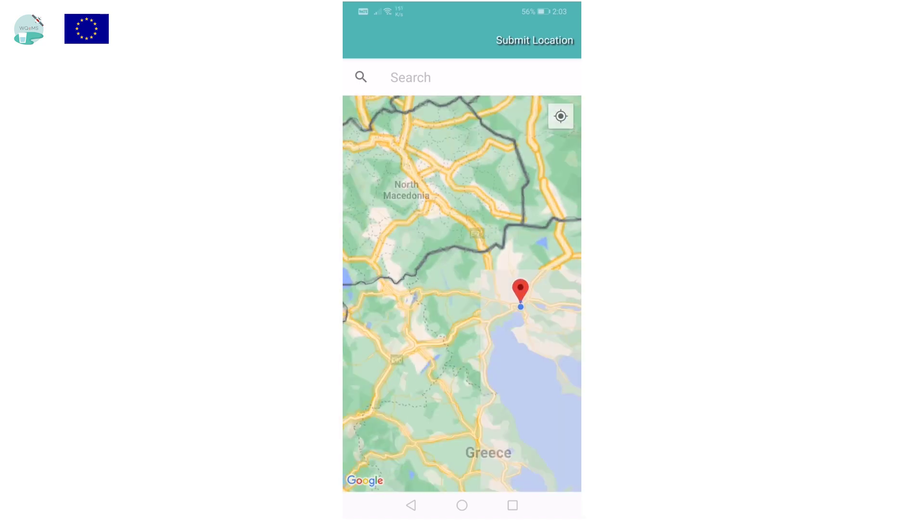
pyautogui.click(410, 77)
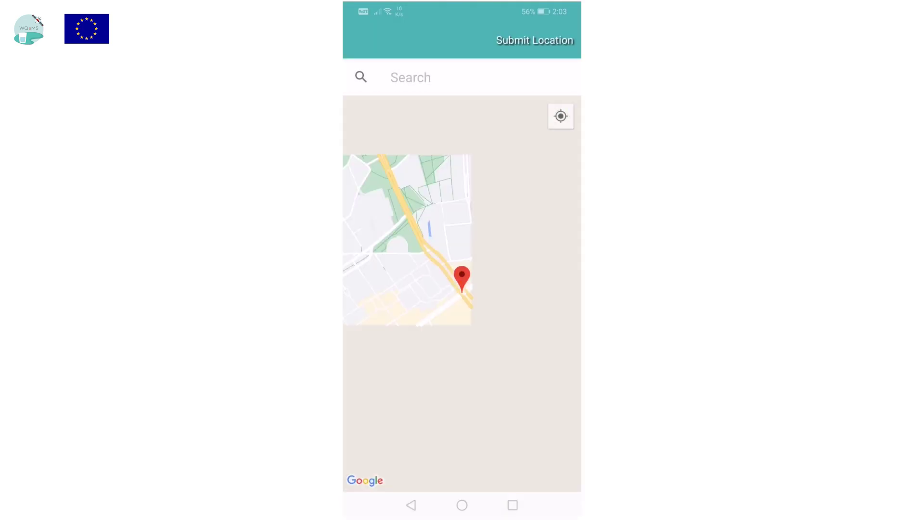
pyautogui.scroll(-5, 462, 294)
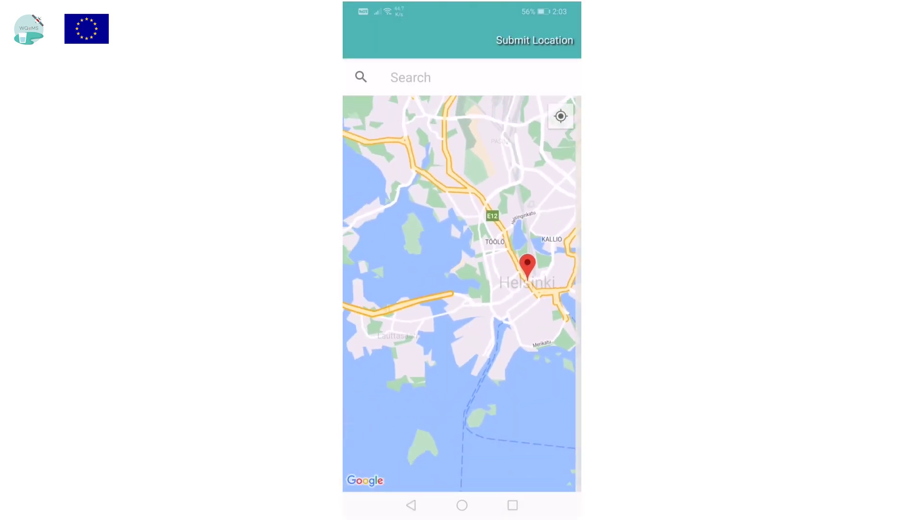
pyautogui.click(507, 297)
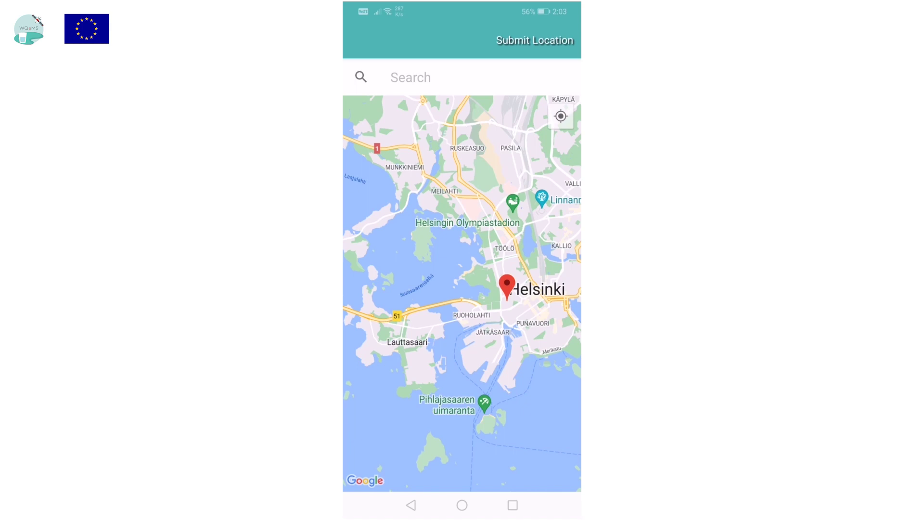
pyautogui.click(534, 40)
# Attach the glass-of-water photo cropped on its right side, and submit the report
pyautogui.click(462, 390)
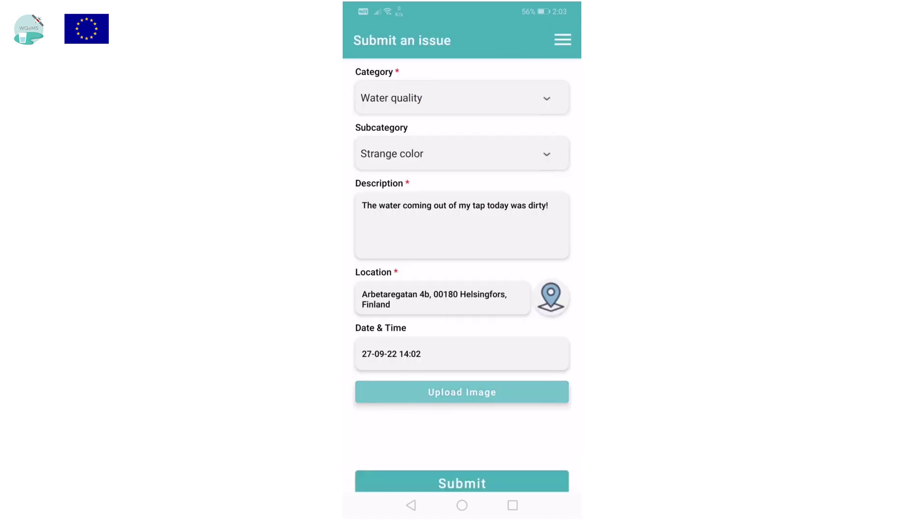
pyautogui.click(371, 83)
pyautogui.click(561, 38)
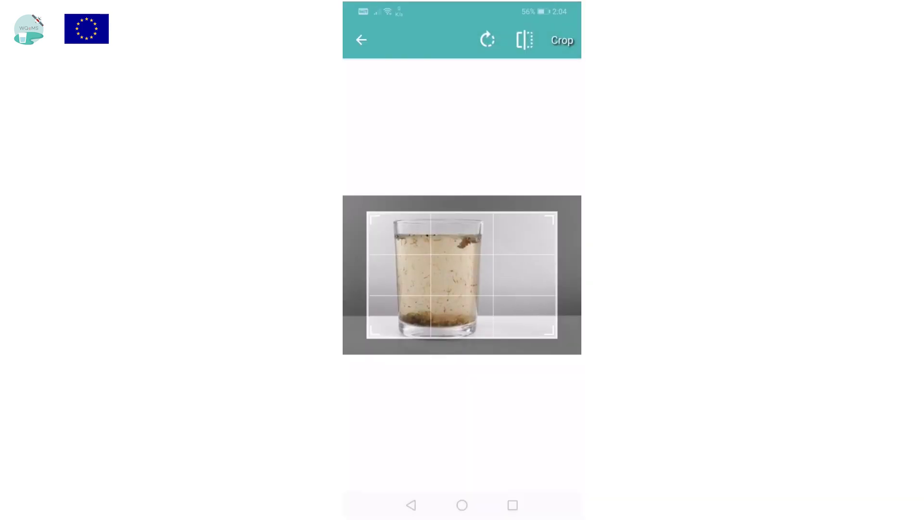
pyautogui.moveTo(557, 274); pyautogui.dragTo(526, 275)
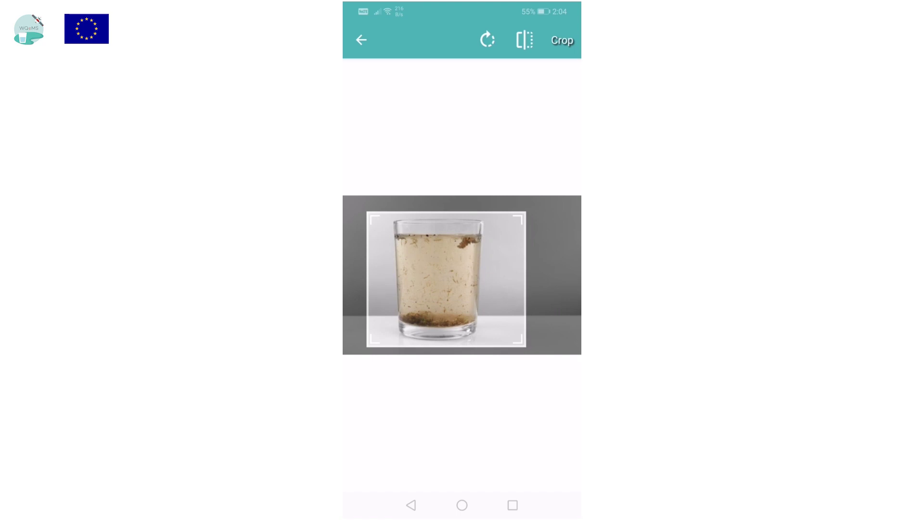
pyautogui.click(562, 40)
pyautogui.scroll(-2, 462, 270)
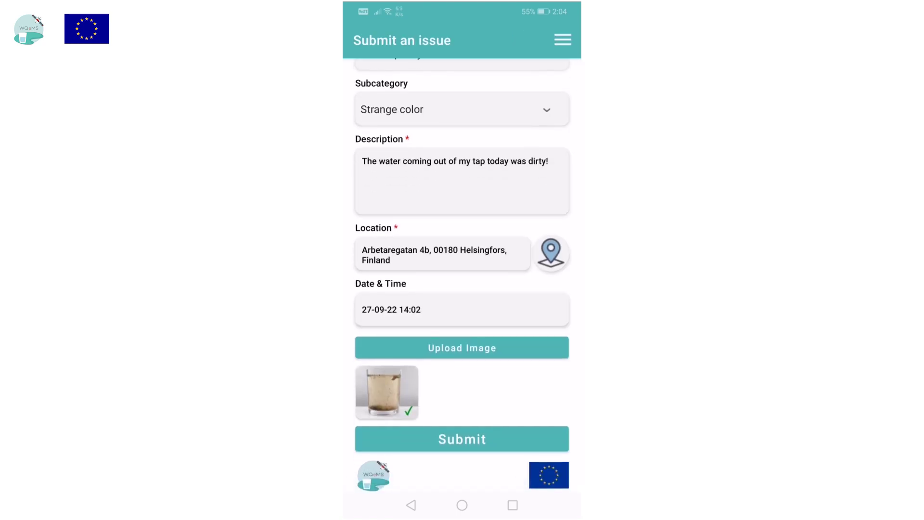
pyautogui.click(462, 438)
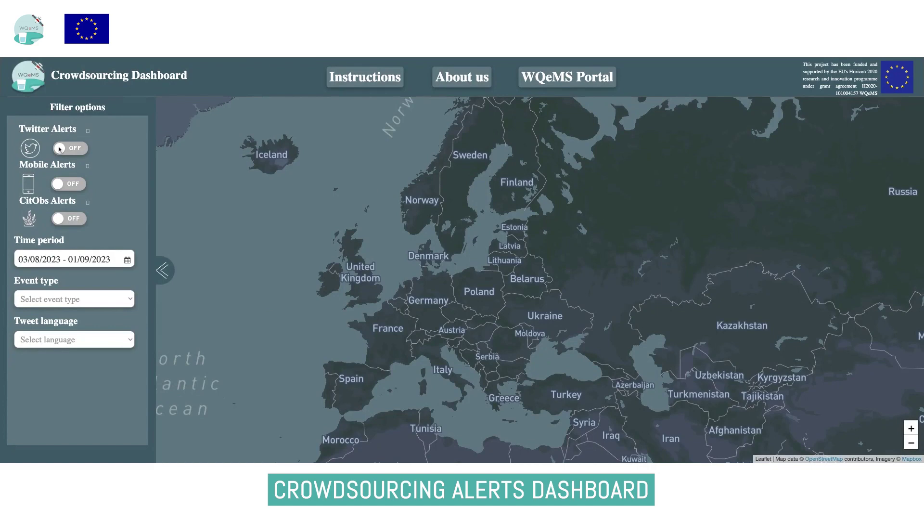
# Show Twitter alerts filtered to the previous year and Water quality events
pyautogui.click(59, 149)
pyautogui.click(126, 262)
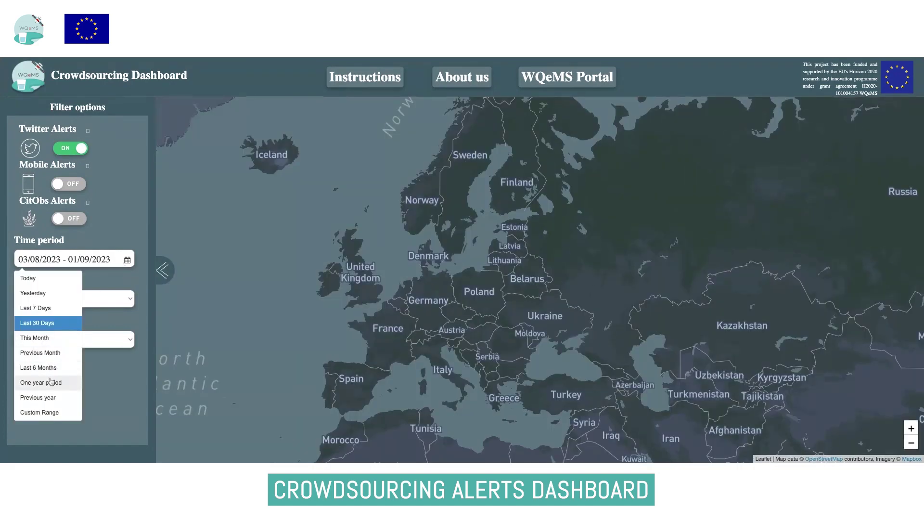
pyautogui.click(50, 399)
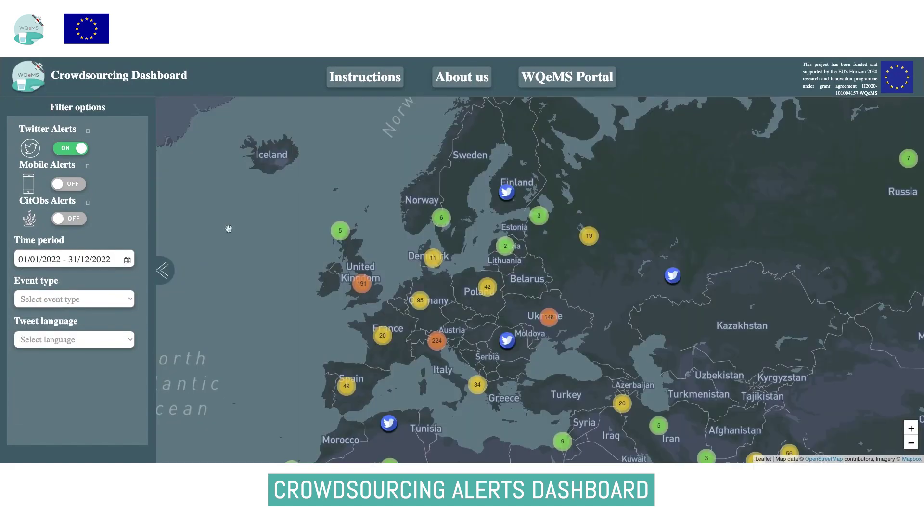
pyautogui.click(85, 299)
pyautogui.click(85, 308)
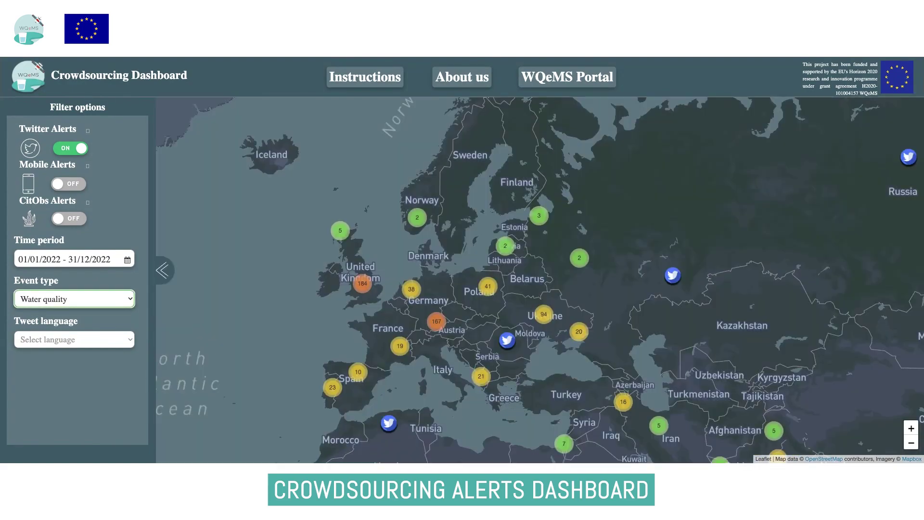
# Browse the Bulgaria and Romania tweet markers, then hide Twitter alerts
pyautogui.scroll(5, 540, 368)
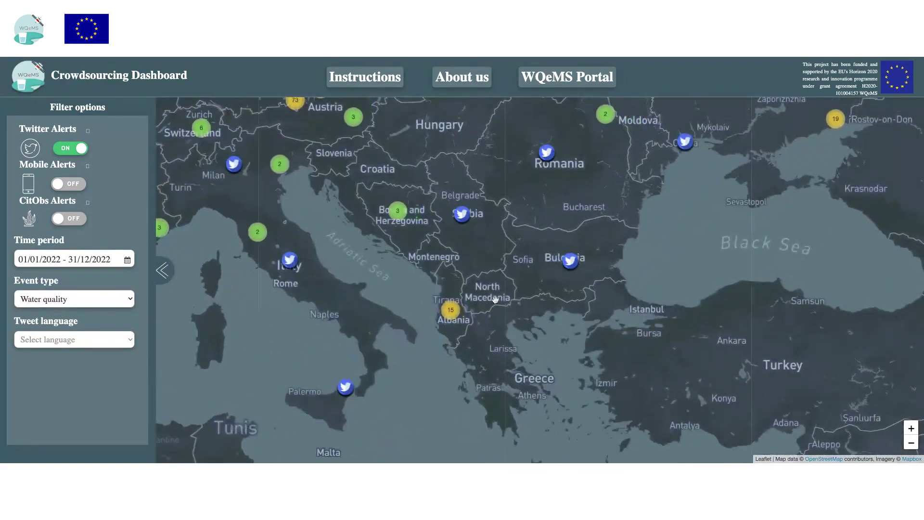
pyautogui.scroll(2, 495, 299)
pyautogui.moveTo(479, 368); pyautogui.dragTo(480, 258)
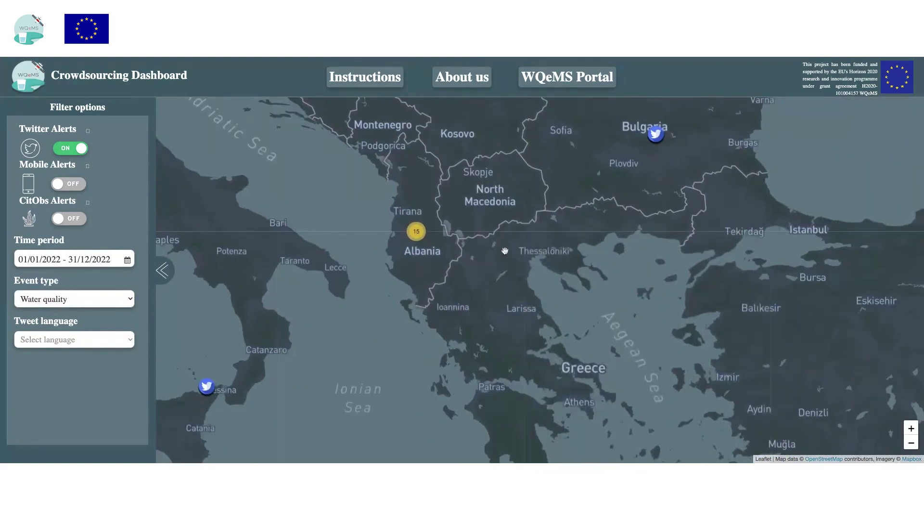
pyautogui.scroll(-2, 530, 247)
pyautogui.click(600, 194)
pyautogui.scroll(1, 588, 226)
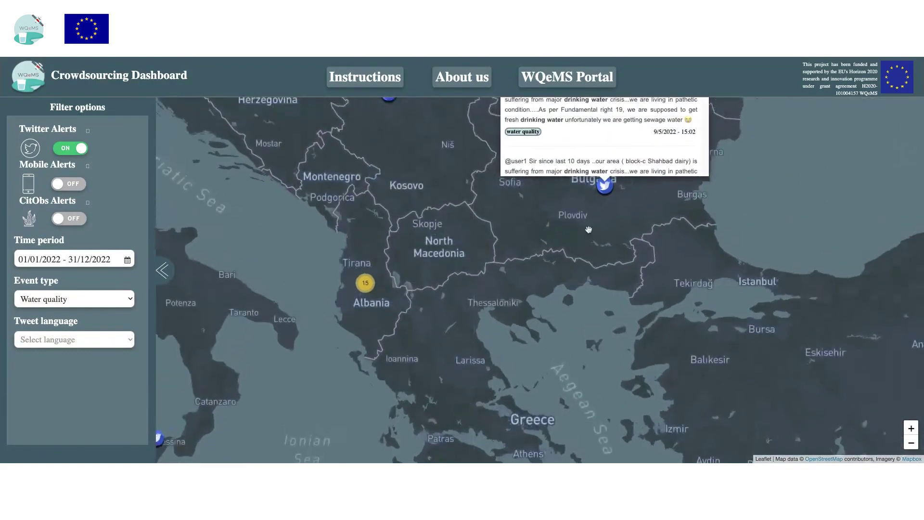
pyautogui.scroll(-3, 634, 275)
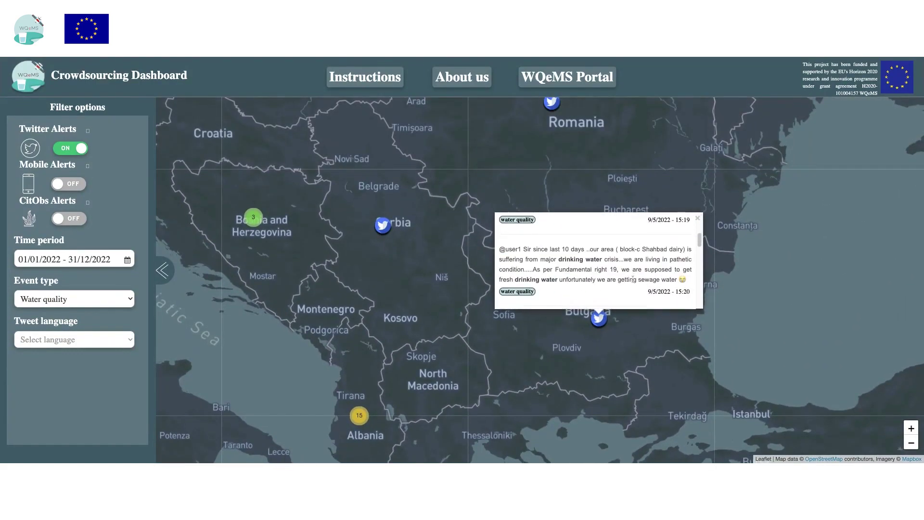
pyautogui.scroll(-2, 378, 303)
pyautogui.moveTo(367, 287); pyautogui.dragTo(501, 310)
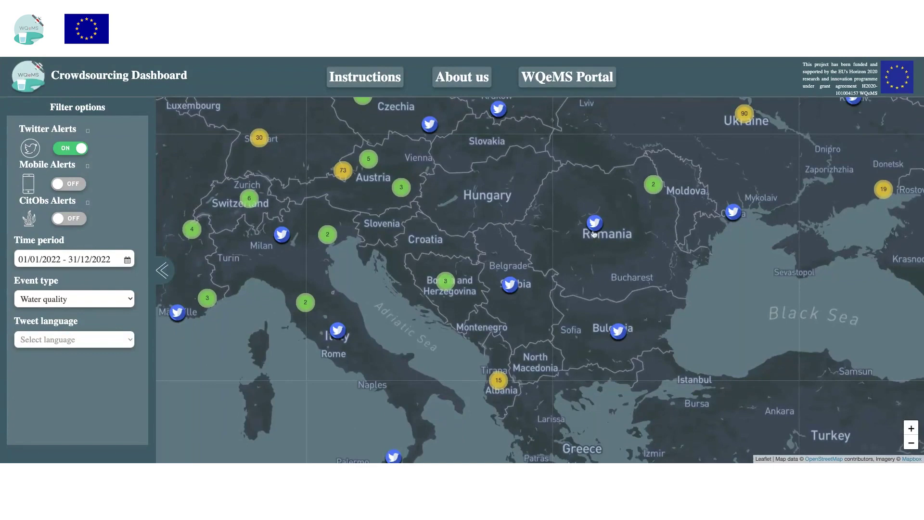
pyautogui.click(594, 222)
pyautogui.scroll(-2, 584, 195)
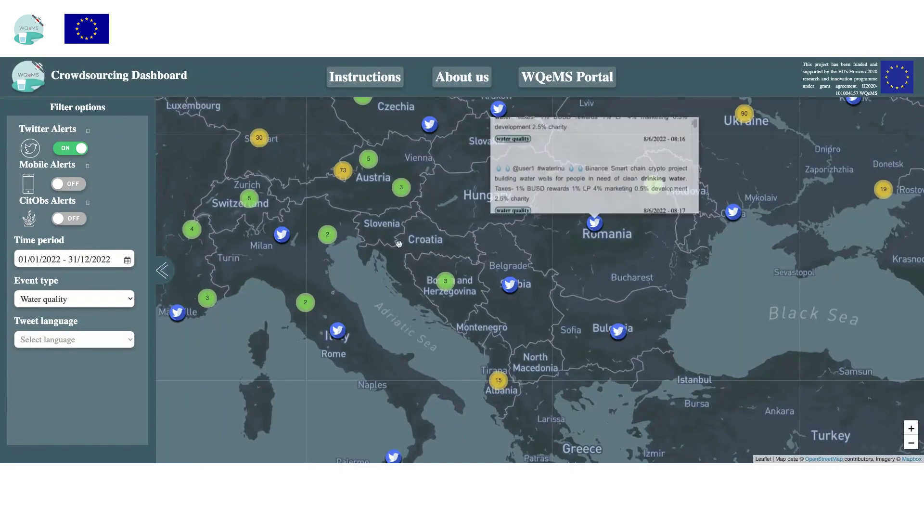
pyautogui.moveTo(302, 278); pyautogui.dragTo(433, 268)
pyautogui.click(79, 149)
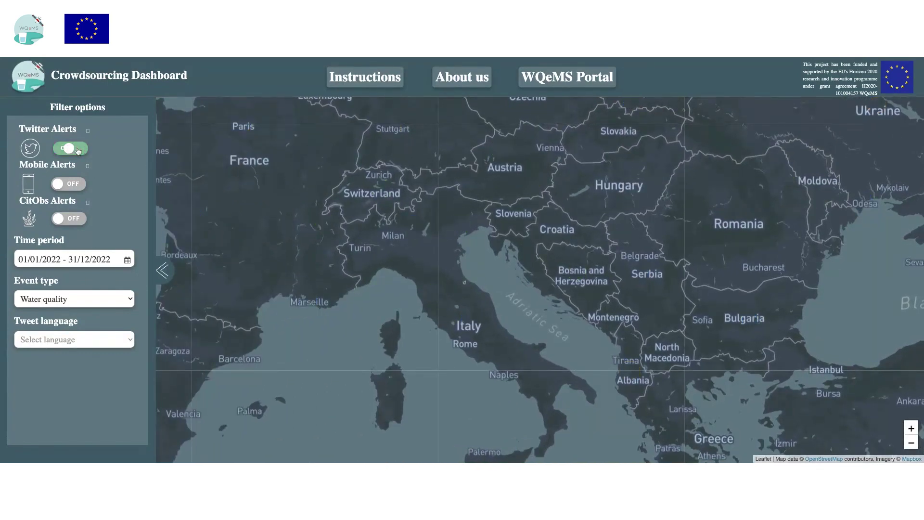
# Show mobile app alerts and view the Venice and Frankfurt report details
pyautogui.click(66, 186)
pyautogui.scroll(3, 549, 248)
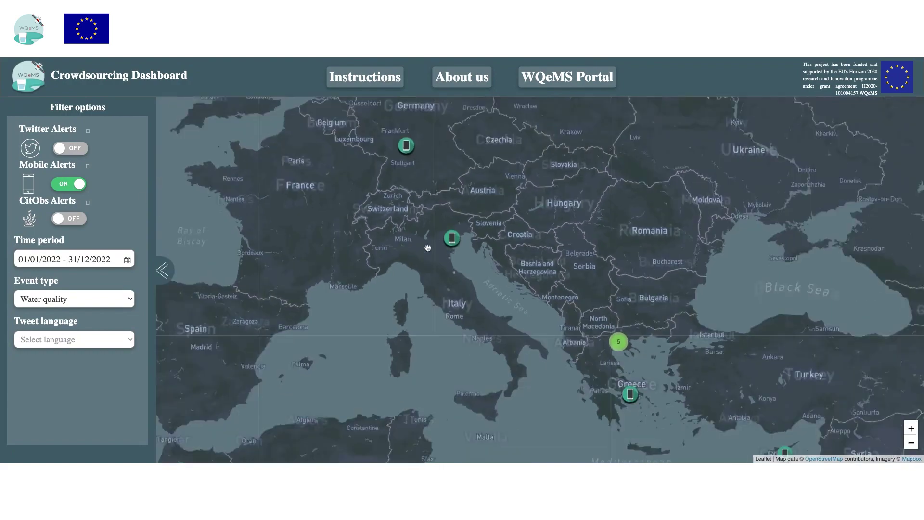
pyautogui.moveTo(375, 230); pyautogui.dragTo(445, 237)
pyautogui.click(445, 237)
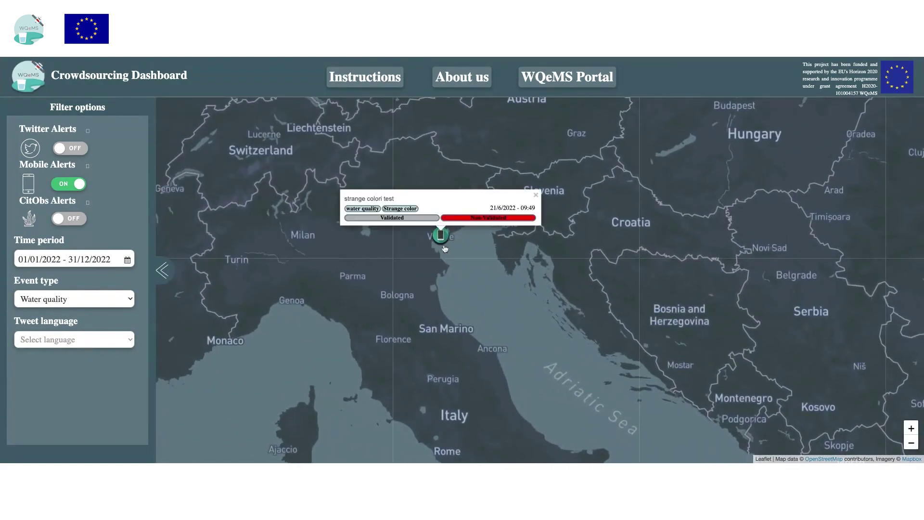
pyautogui.click(430, 275)
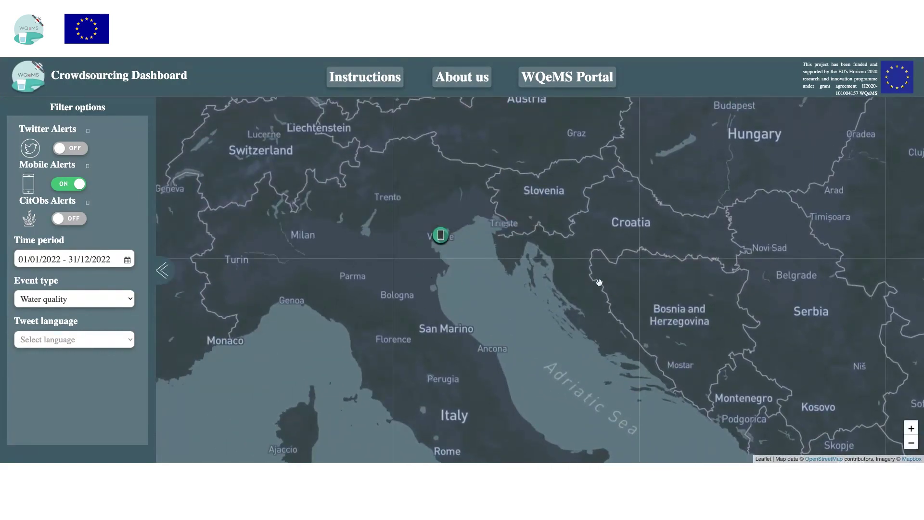
pyautogui.scroll(-1, 601, 272)
pyautogui.click(483, 194)
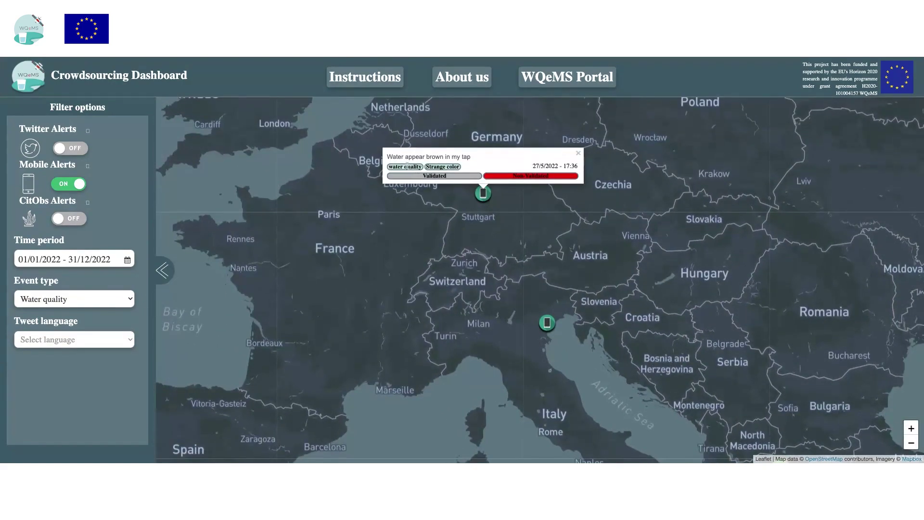
# Expand the Greece report cluster and open a report near Thessaloniki
pyautogui.moveTo(465, 214); pyautogui.dragTo(271, 174)
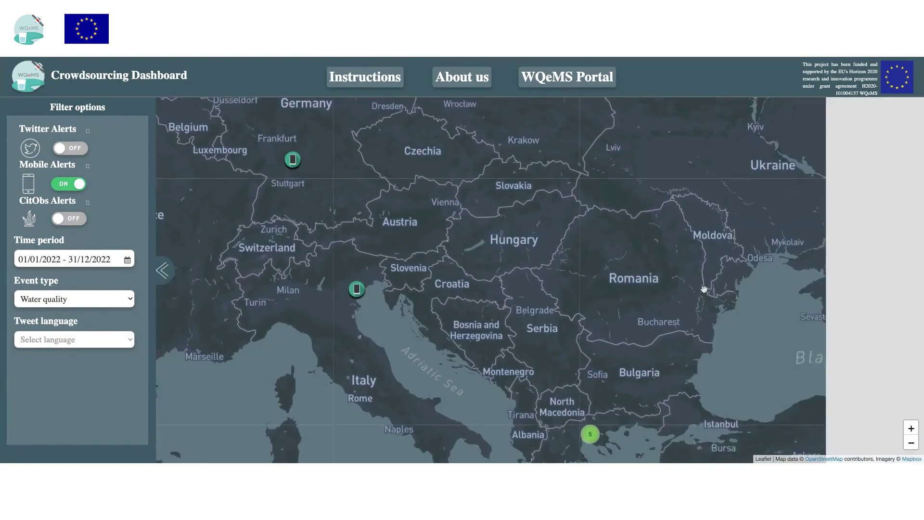
pyautogui.scroll(-1, 519, 218)
pyautogui.scroll(1, 541, 328)
pyautogui.click(543, 328)
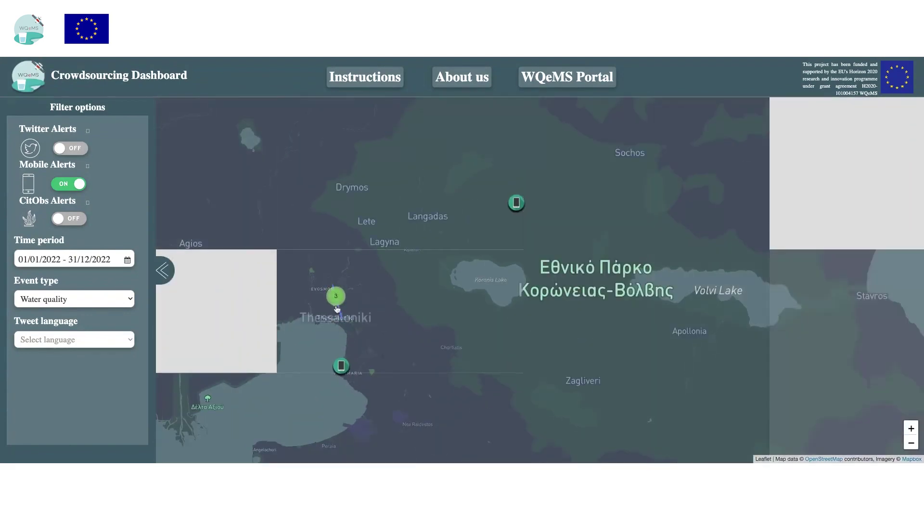
pyautogui.click(341, 365)
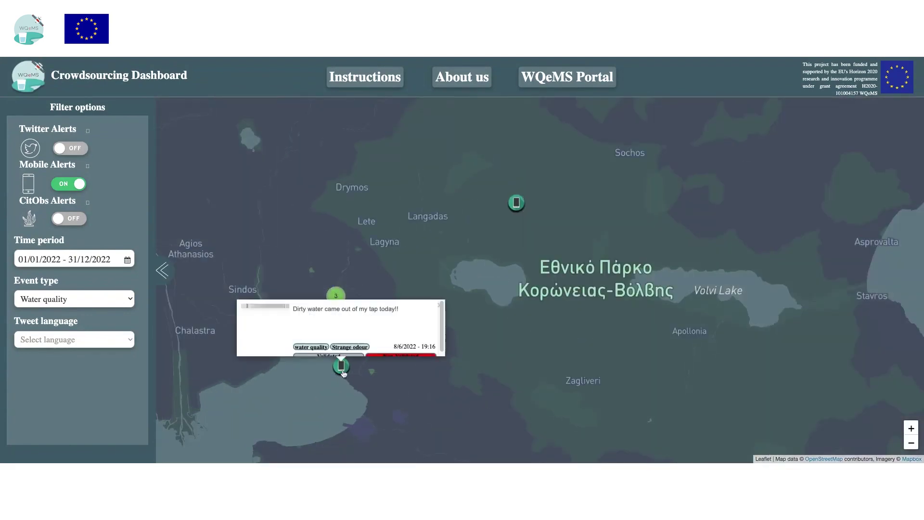
pyautogui.scroll(1, 277, 294)
pyautogui.scroll(-2, 278, 294)
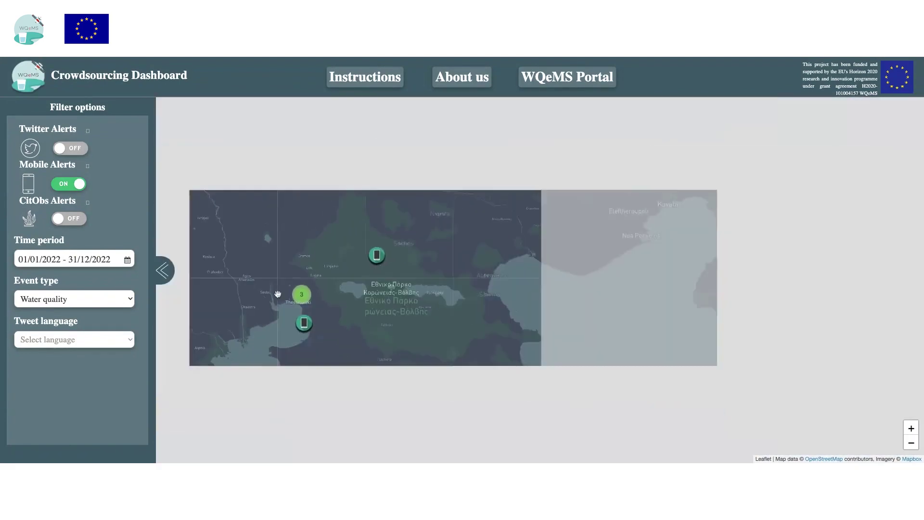
pyautogui.scroll(-2, 361, 229)
pyautogui.scroll(-2, 351, 175)
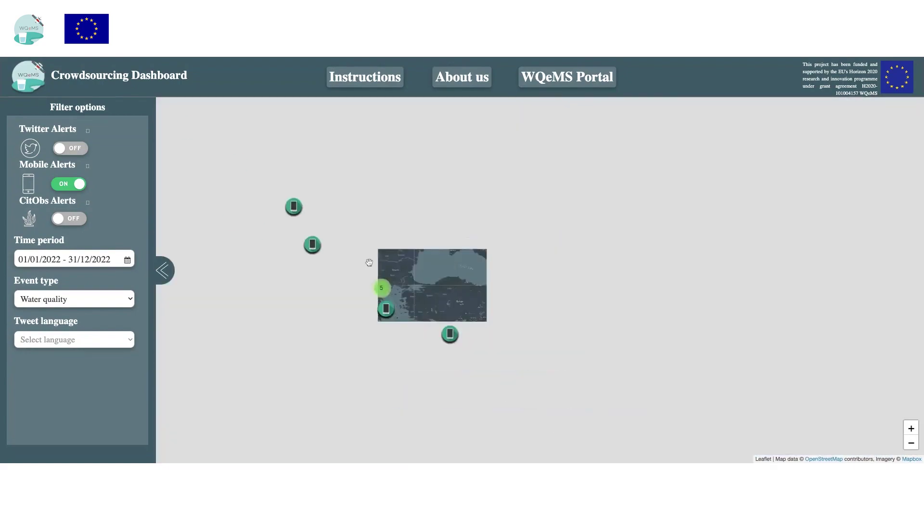
# Turn on citizen observation alerts and open the algae report near Porvoo
pyautogui.click(69, 219)
pyautogui.scroll(3, 465, 257)
pyautogui.scroll(1, 478, 259)
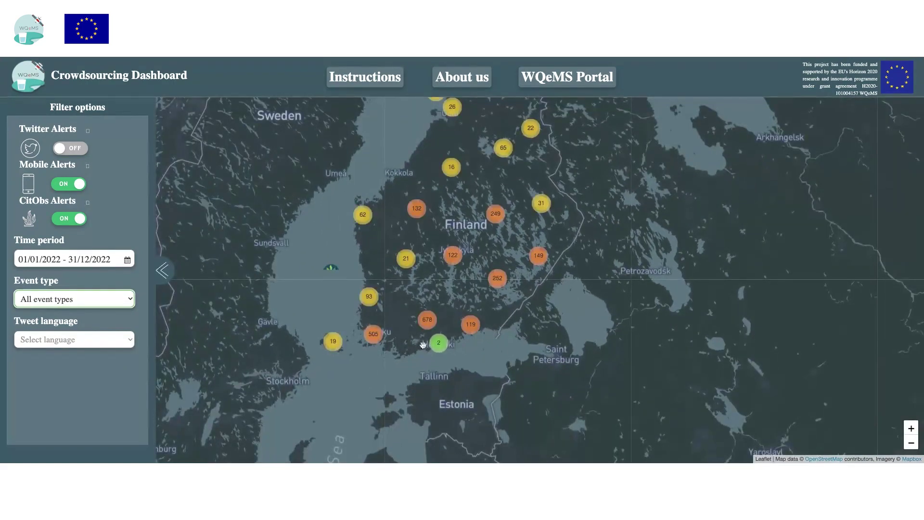
pyautogui.click(439, 343)
pyautogui.click(574, 321)
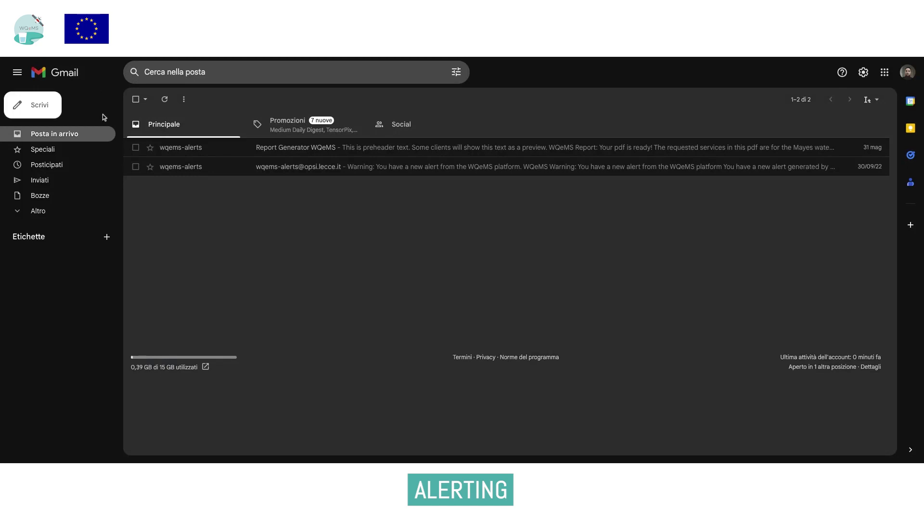
# Open and read the wqems-alerts warning email about the Eibenstock turbidity alert
pyautogui.click(232, 167)
pyautogui.scroll(-1, 420, 312)
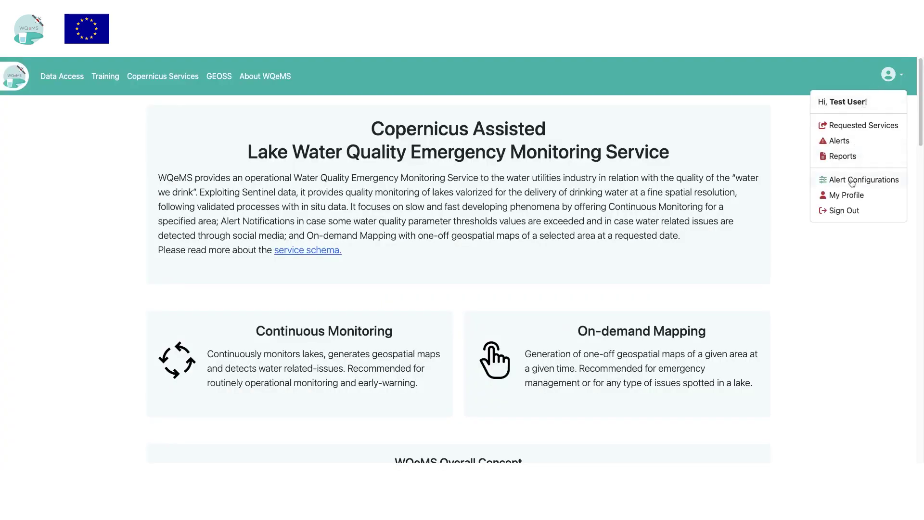
# Review existing alert configurations, start a new one, and edit its Configuration Name field
pyautogui.click(850, 181)
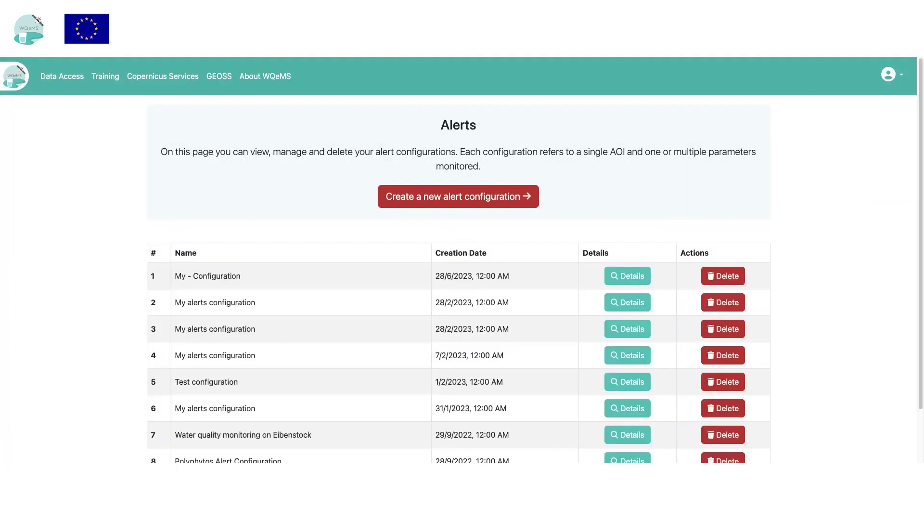
pyautogui.scroll(-2, 505, 341)
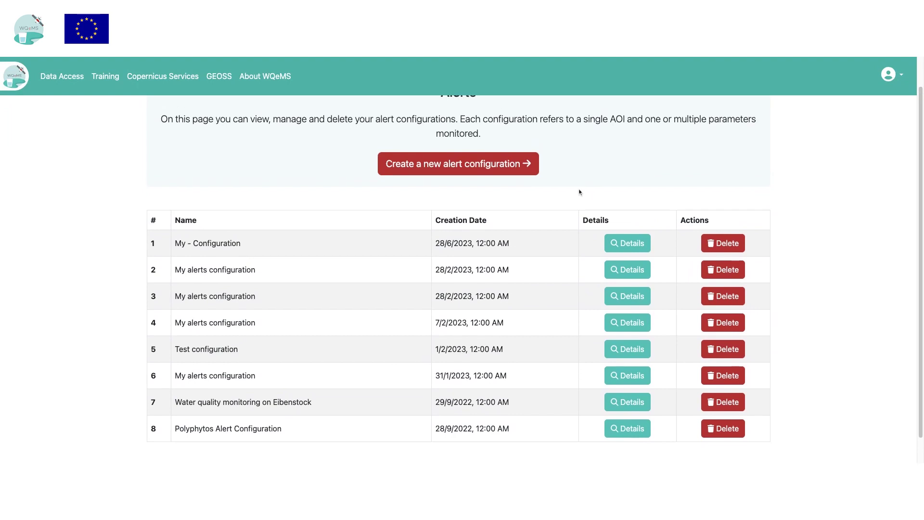
pyautogui.scroll(2, 579, 202)
pyautogui.click(450, 205)
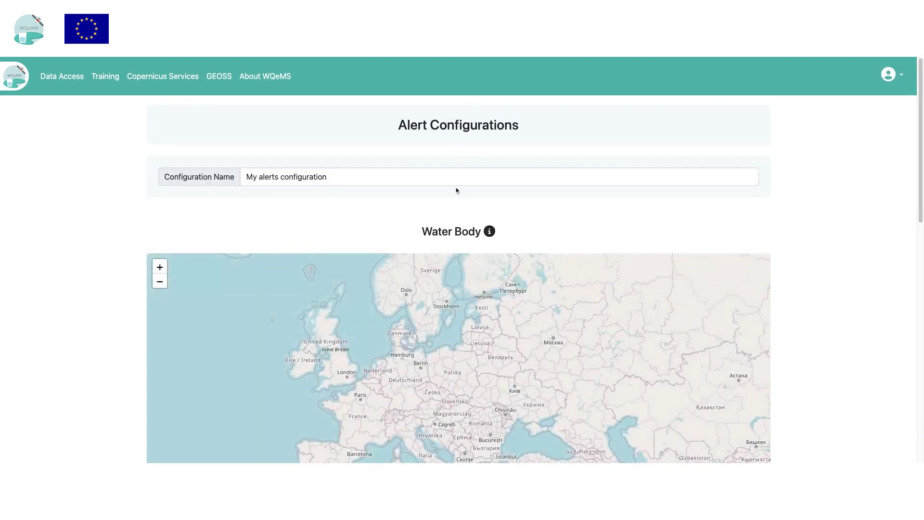
pyautogui.doubleClick(388, 179)
pyautogui.click(228, 186)
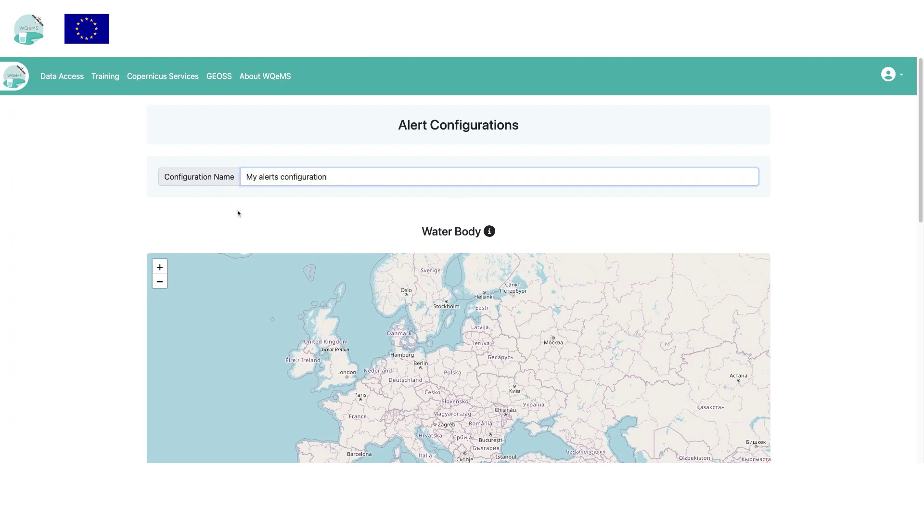
pyautogui.scroll(-2, 289, 270)
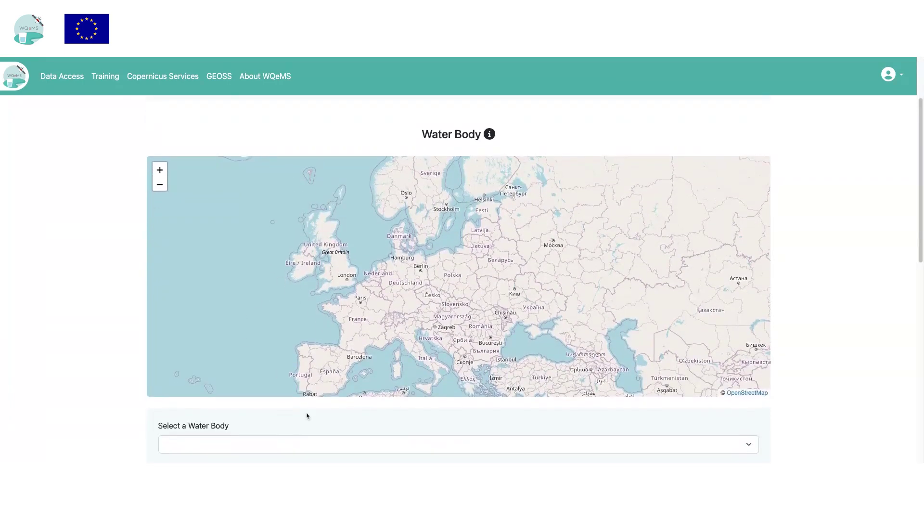
# Choose Eibenstock as the water body for the alert configuration
pyautogui.scroll(-1, 404, 409)
pyautogui.click(401, 406)
pyautogui.click(352, 419)
pyautogui.scroll(-2, 349, 413)
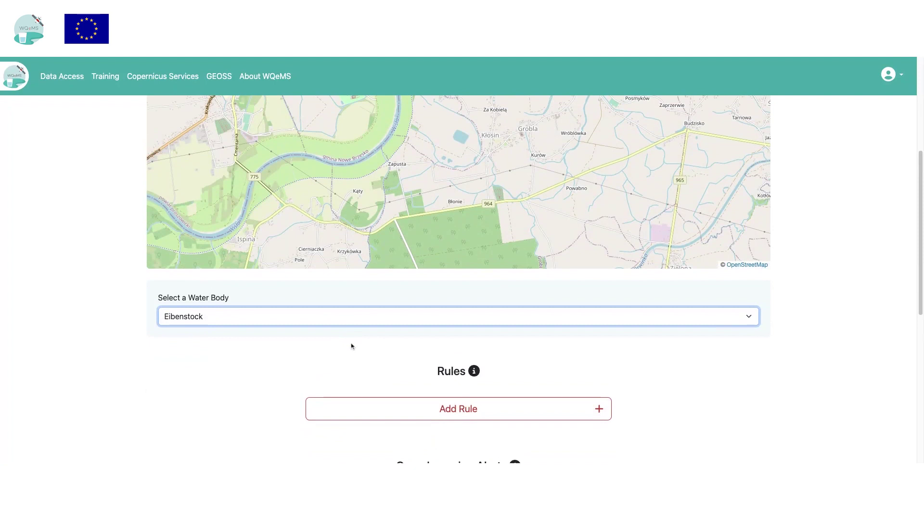
pyautogui.scroll(-2, 350, 345)
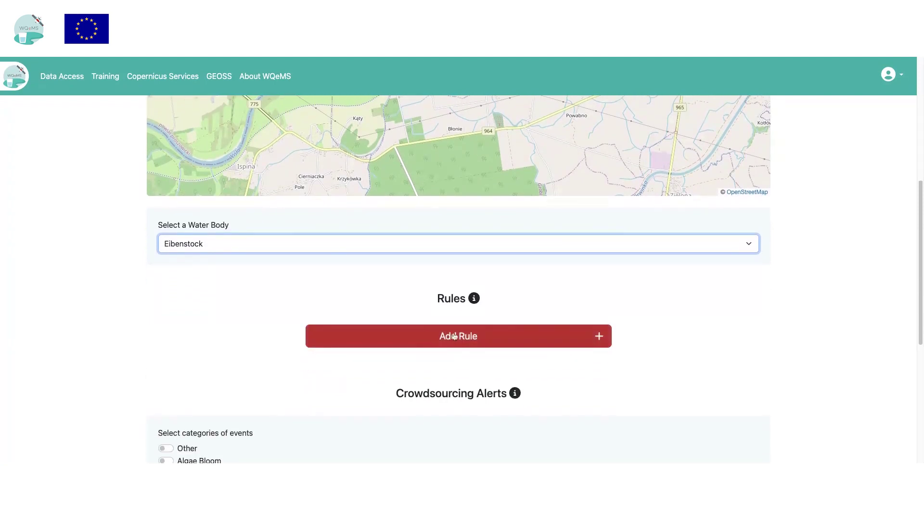
# Add a rule: CDOM mean spatial value between 44,6492 and 71,6745
pyautogui.click(430, 336)
pyautogui.click(316, 361)
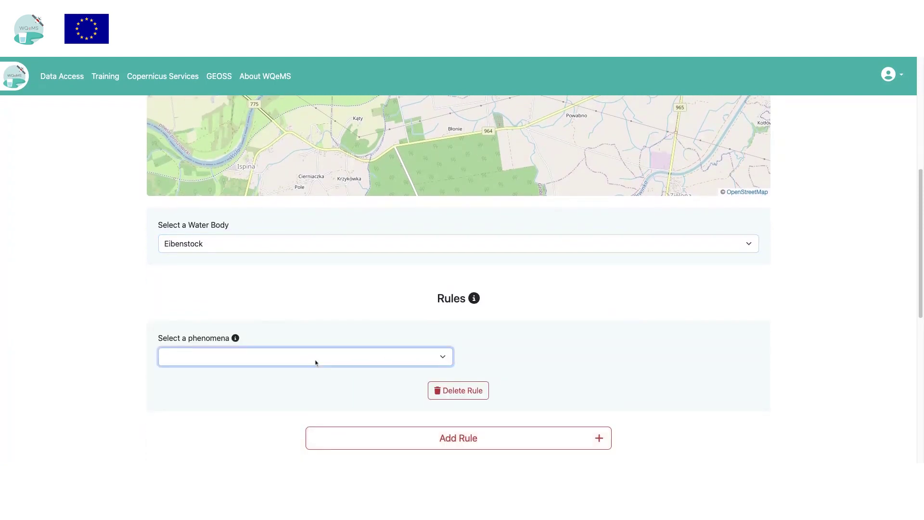
pyautogui.click(385, 382)
pyautogui.click(530, 359)
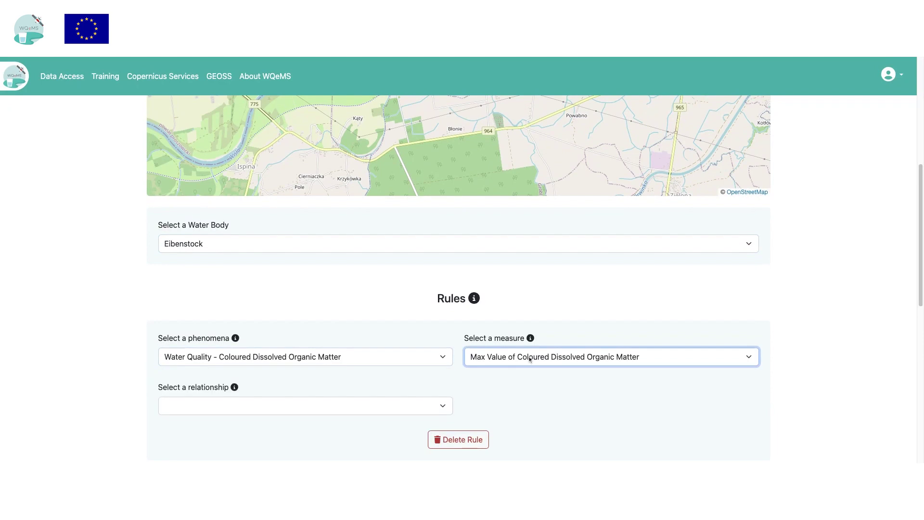
pyautogui.click(527, 371)
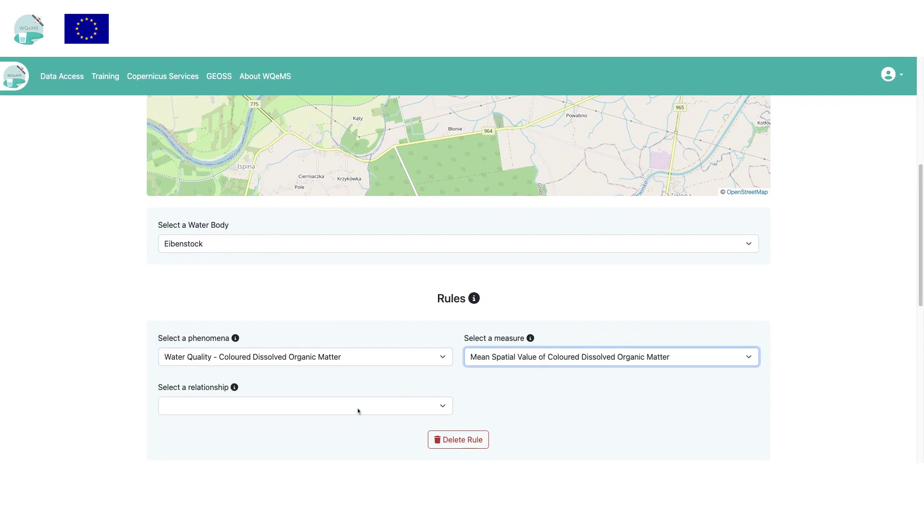
pyautogui.click(357, 410)
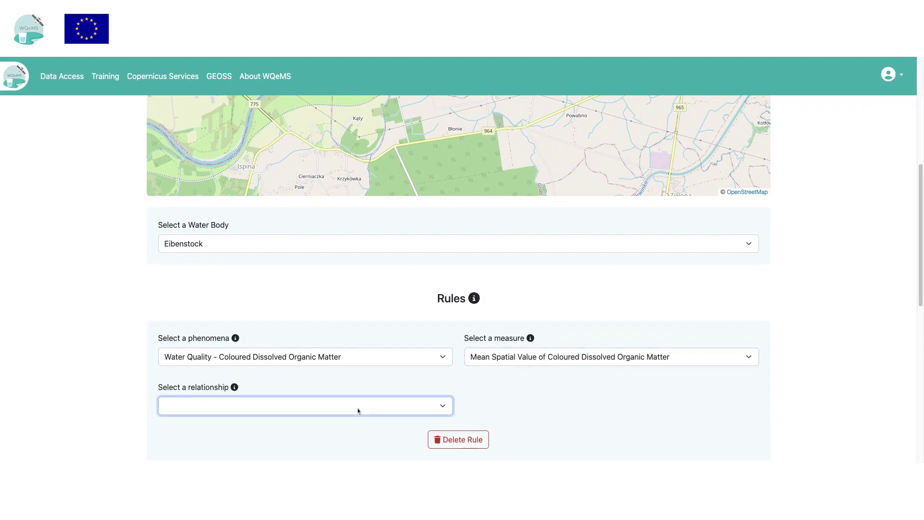
pyautogui.click(488, 363)
pyautogui.scroll(-5, 488, 363)
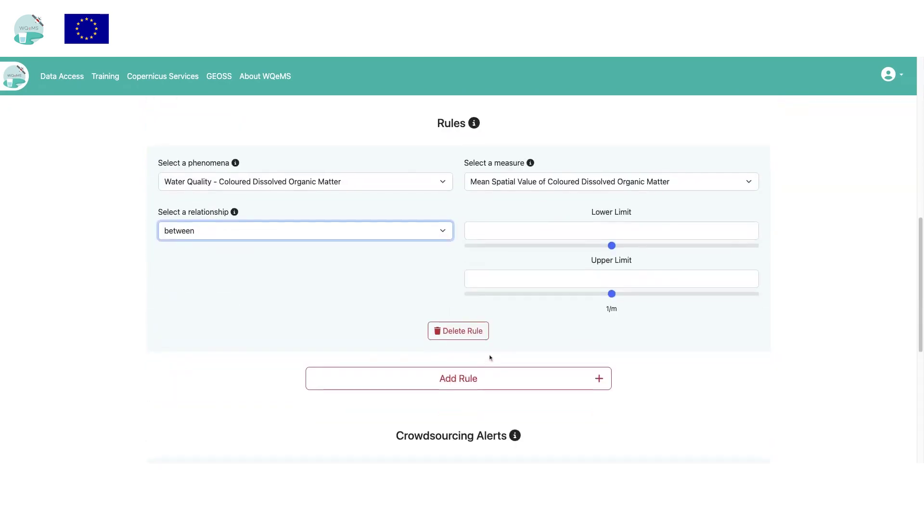
pyautogui.click(609, 246)
pyautogui.moveTo(613, 249); pyautogui.dragTo(499, 298)
# Add a second rule: Turbidity mean spatial value greater than 71,7885 ntu
pyautogui.scroll(-2, 563, 328)
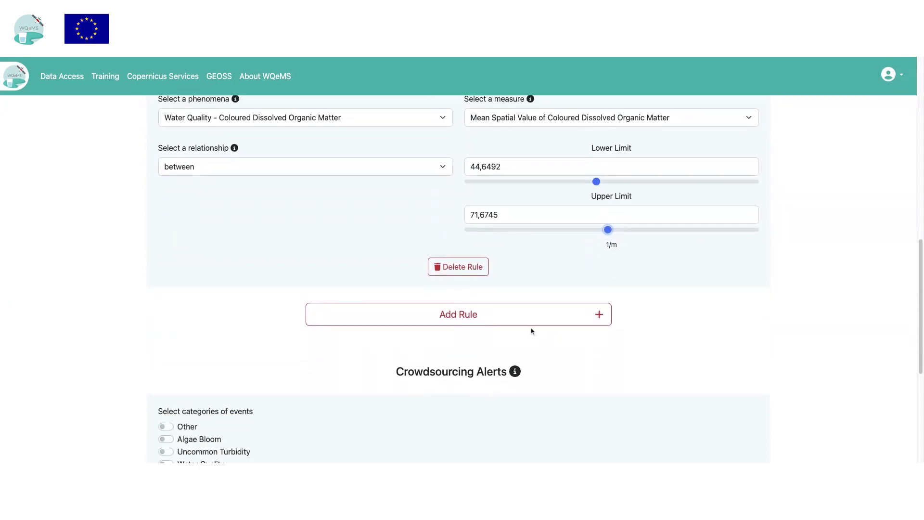
pyautogui.click(533, 320)
pyautogui.click(362, 342)
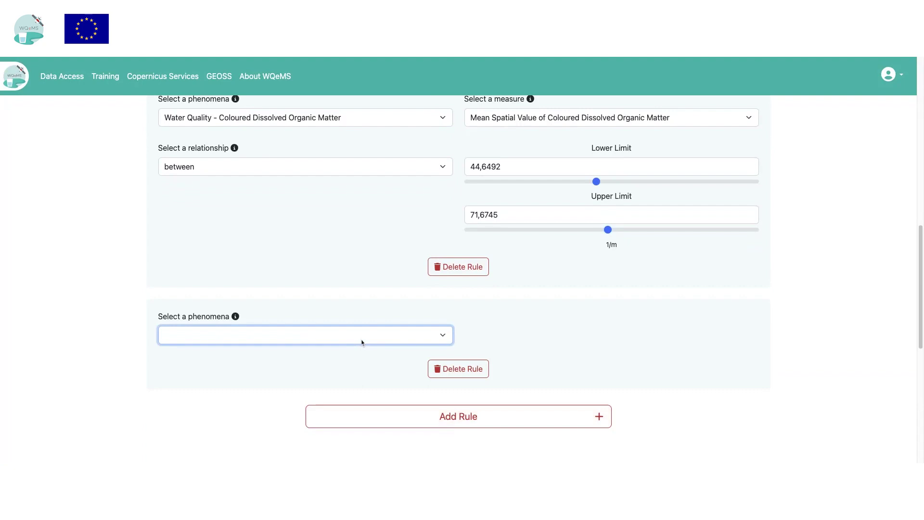
pyautogui.click(523, 351)
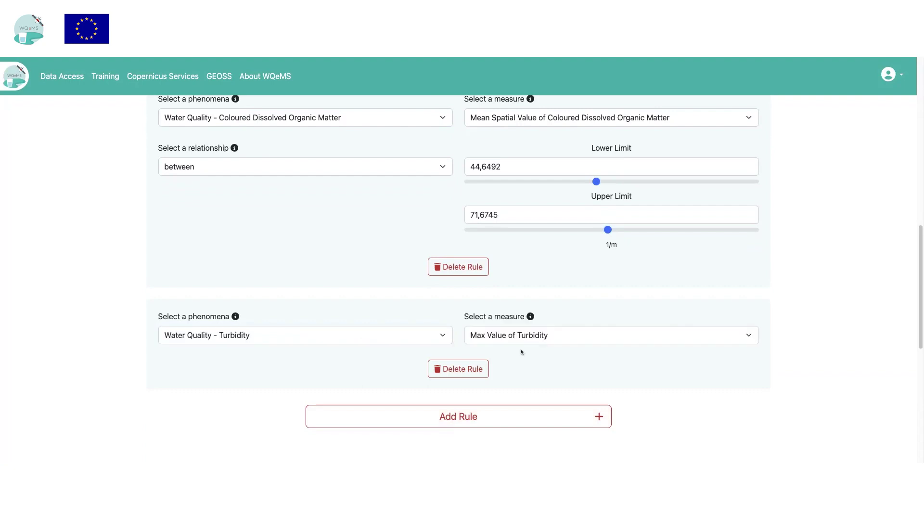
pyautogui.click(523, 341)
pyautogui.click(522, 351)
pyautogui.click(384, 389)
pyautogui.click(384, 400)
pyautogui.click(615, 399)
# Enable alerts for Water Extent reports
pyautogui.scroll(-3, 646, 415)
pyautogui.scroll(-3, 646, 416)
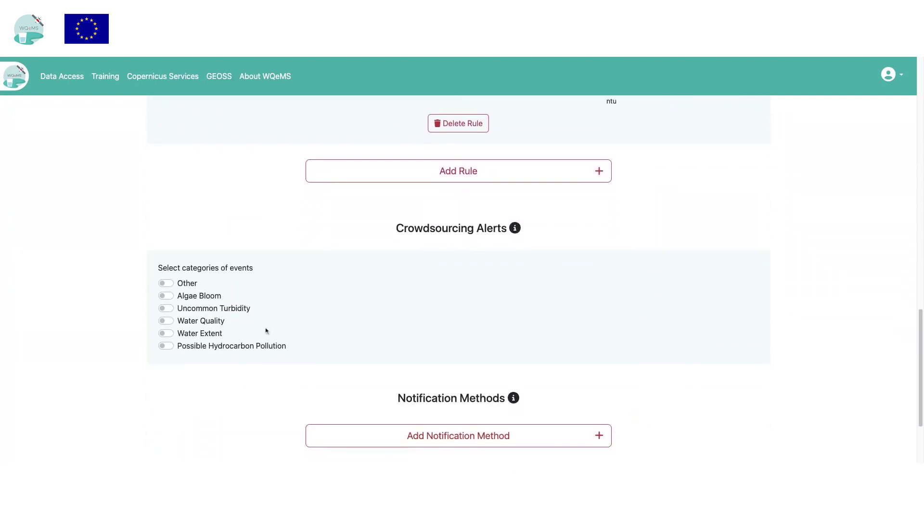
pyautogui.click(165, 333)
# Enable Water Quality alerts and add an Email notification with the recipient's email address
pyautogui.click(165, 320)
pyautogui.scroll(-2, 179, 381)
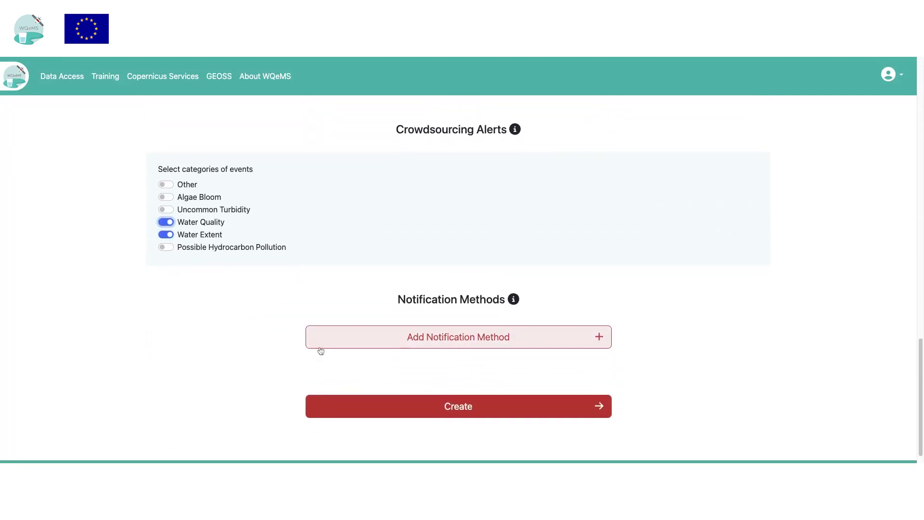
pyautogui.click(320, 346)
pyautogui.click(313, 359)
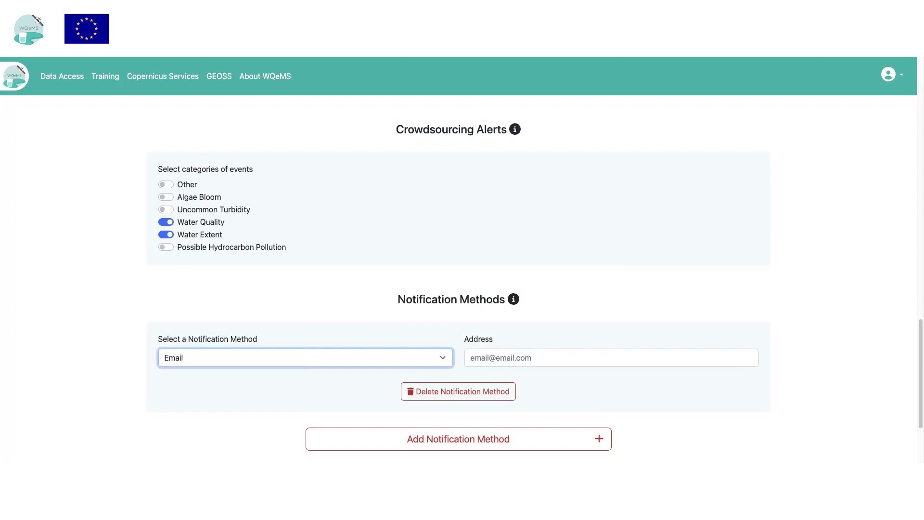
pyautogui.click(482, 350)
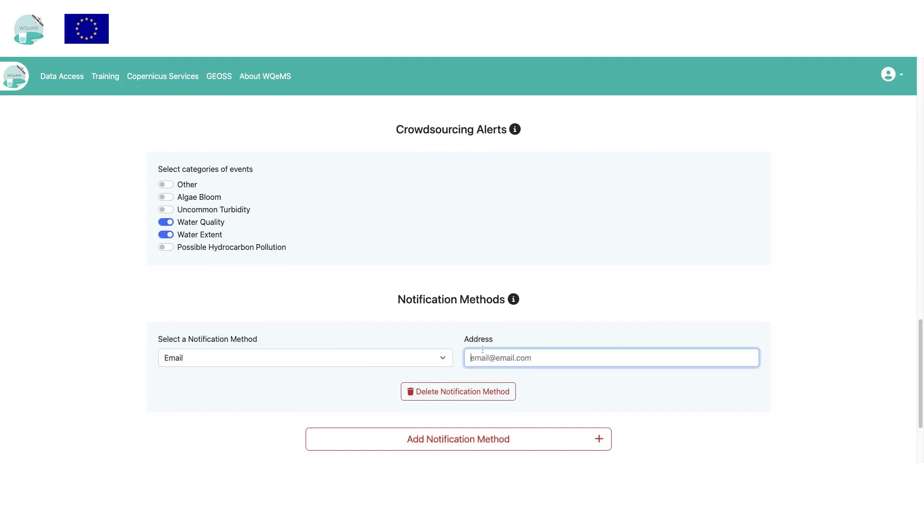
pyautogui.write('my')
pyautogui.scroll(-3, 454, 378)
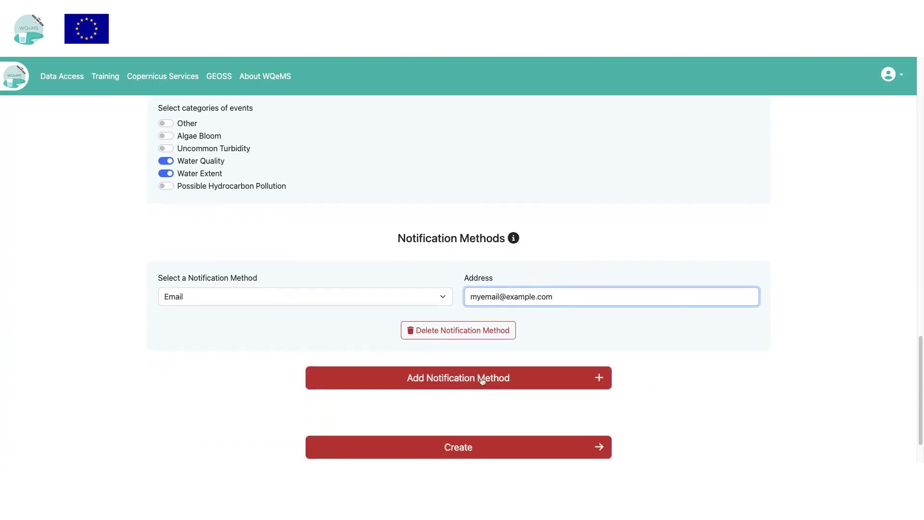
pyautogui.click(481, 379)
pyautogui.click(359, 404)
pyautogui.click(359, 404)
pyautogui.click(490, 400)
pyautogui.write('https://myendpoint.com/')
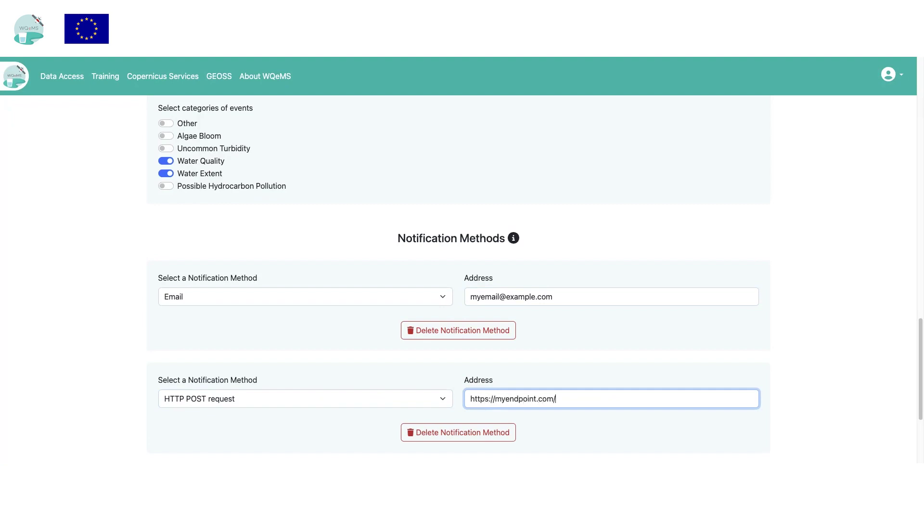
pyautogui.scroll(-5, 476, 394)
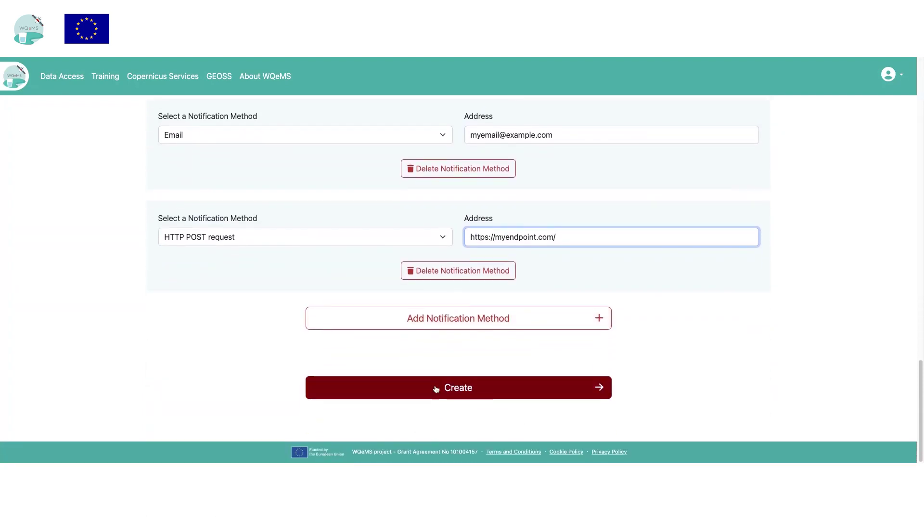
pyautogui.click(458, 389)
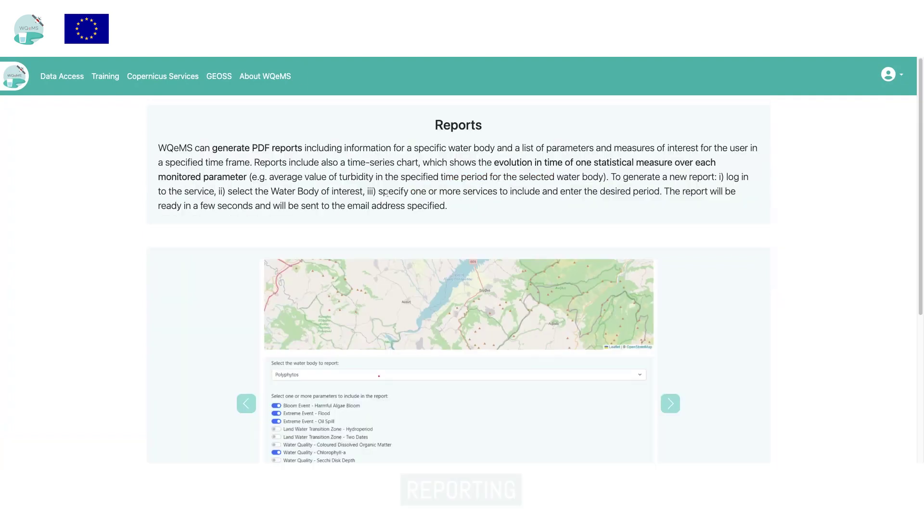
# In the Report Generator, select Polyphytos with Harmful Algae Bloom, Oil Spill, Hydroperiod and Two Dates parameters
pyautogui.scroll(-3, 637, 285)
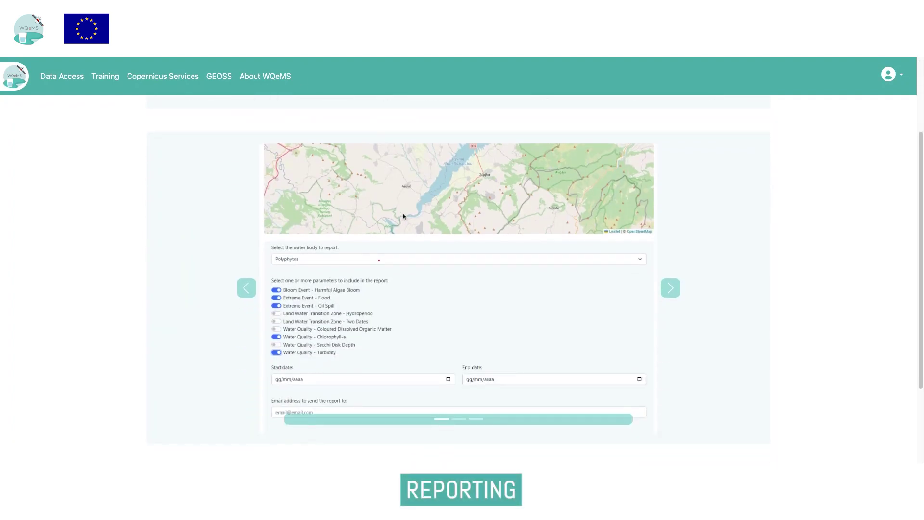
pyautogui.scroll(-3, 643, 290)
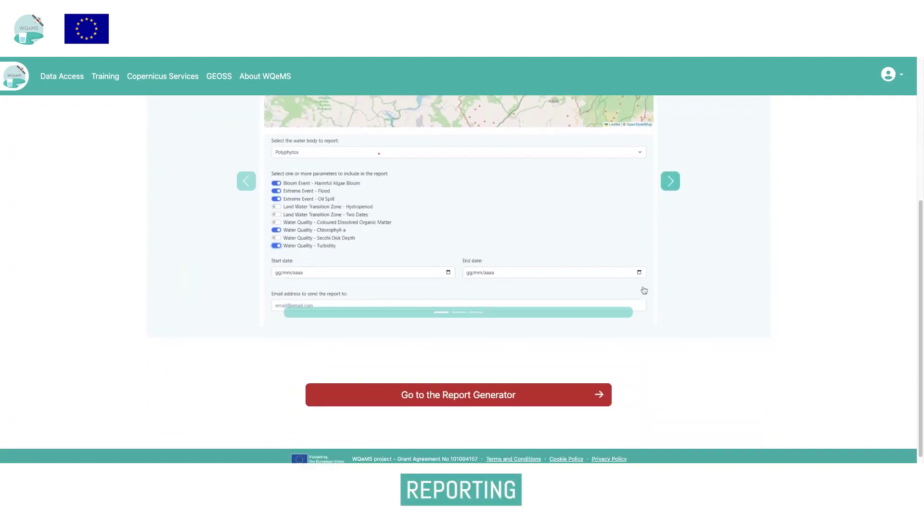
pyautogui.click(566, 389)
pyautogui.scroll(-5, 115, 292)
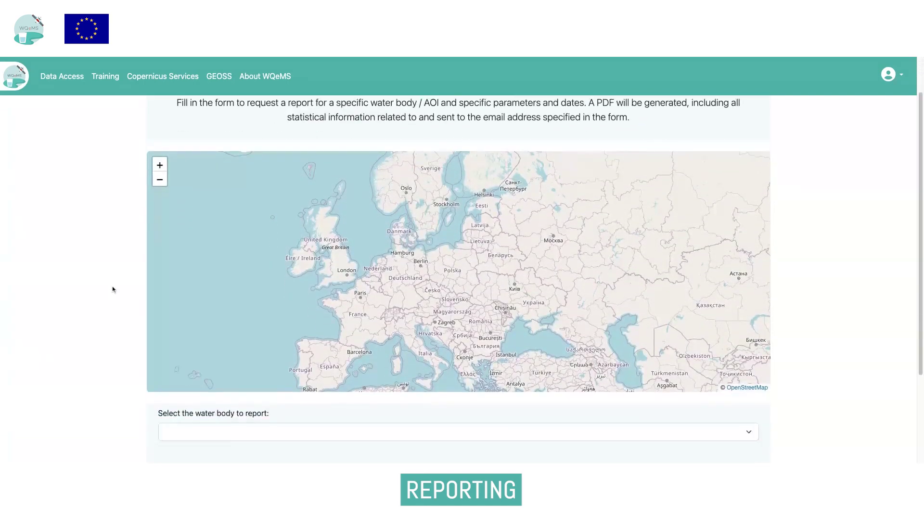
pyautogui.click(218, 316)
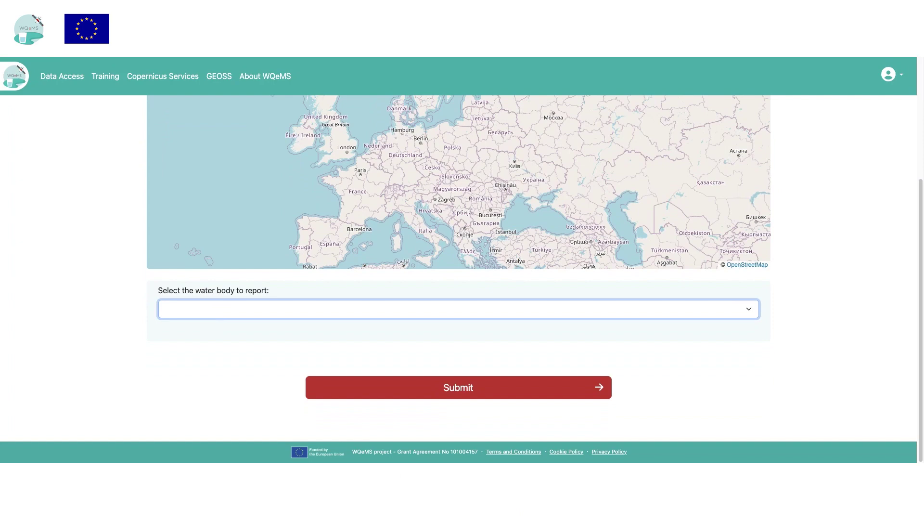
pyautogui.click(236, 410)
pyautogui.scroll(-3, 244, 391)
pyautogui.click(166, 197)
pyautogui.click(165, 235)
pyautogui.click(166, 248)
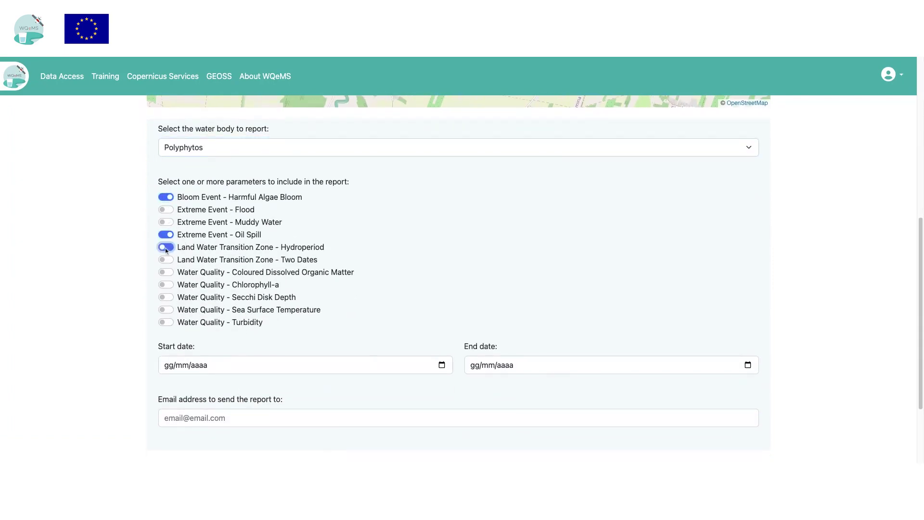
pyautogui.click(166, 260)
# Set the report dates 01/08/2023 to 06/08/2023, enter the delivery email address, and submit
pyautogui.click(430, 370)
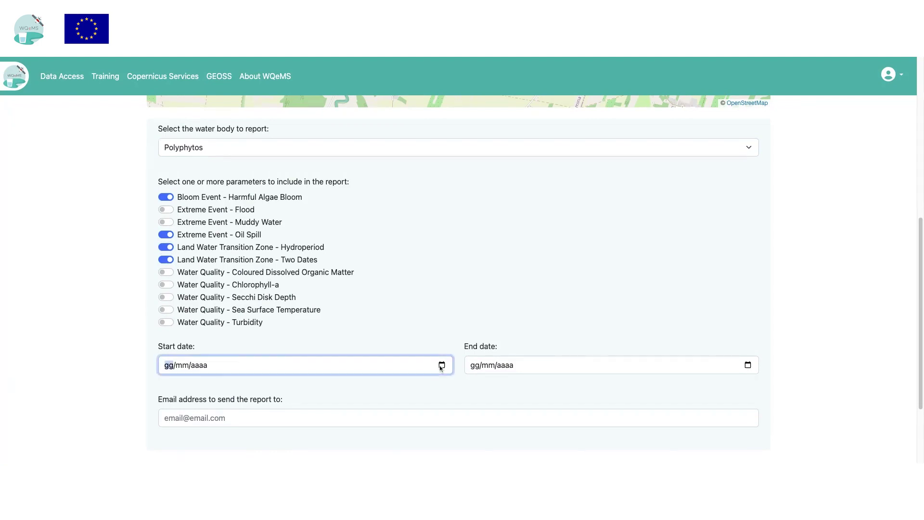
pyautogui.write('01/08/2023')
pyautogui.click(728, 370)
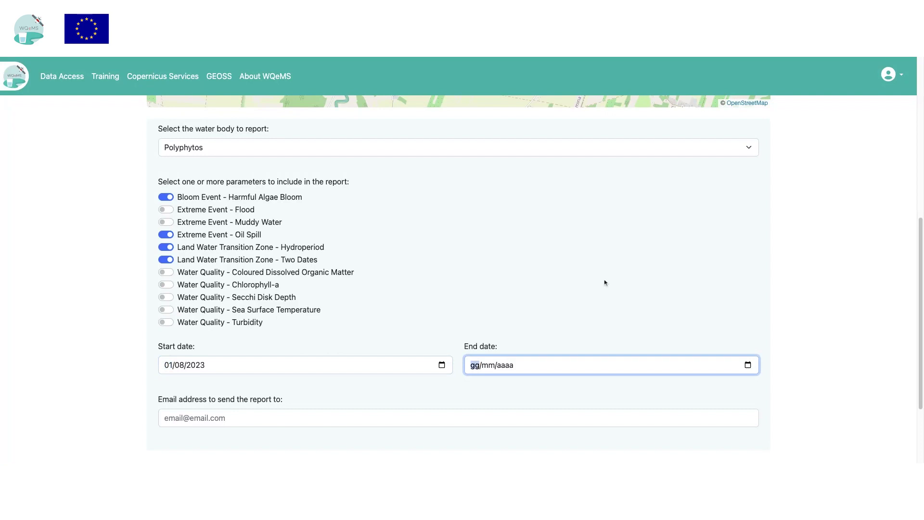
pyautogui.write('01/08/2023')
pyautogui.write('6')
pyautogui.click(337, 414)
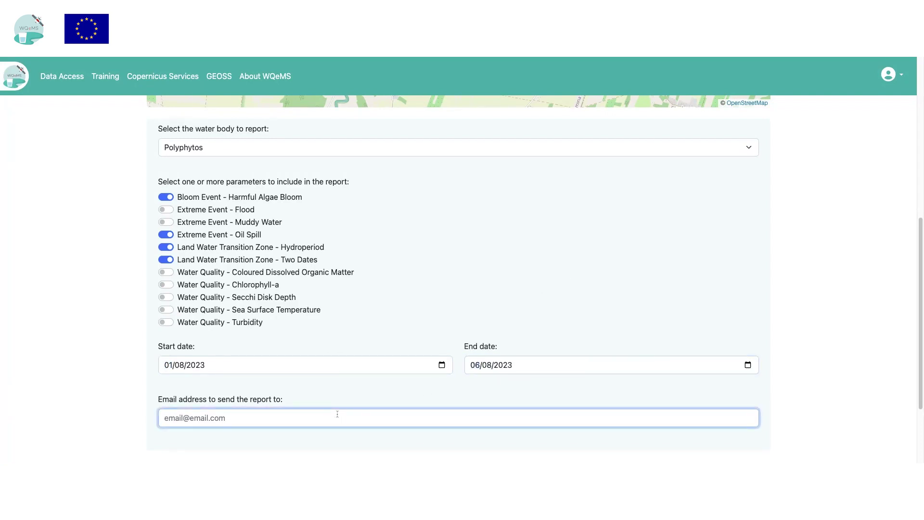
pyautogui.write('myemail@example.com')
pyautogui.scroll(-3, 358, 401)
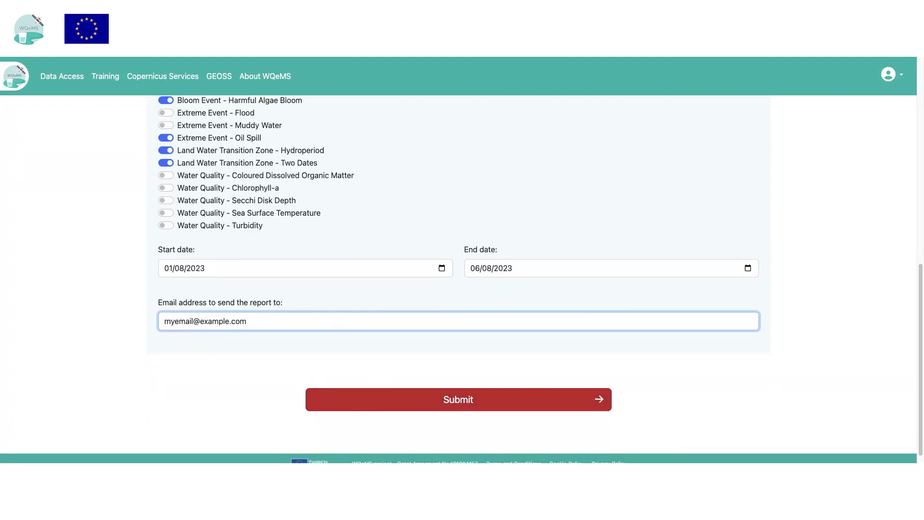
pyautogui.click(474, 407)
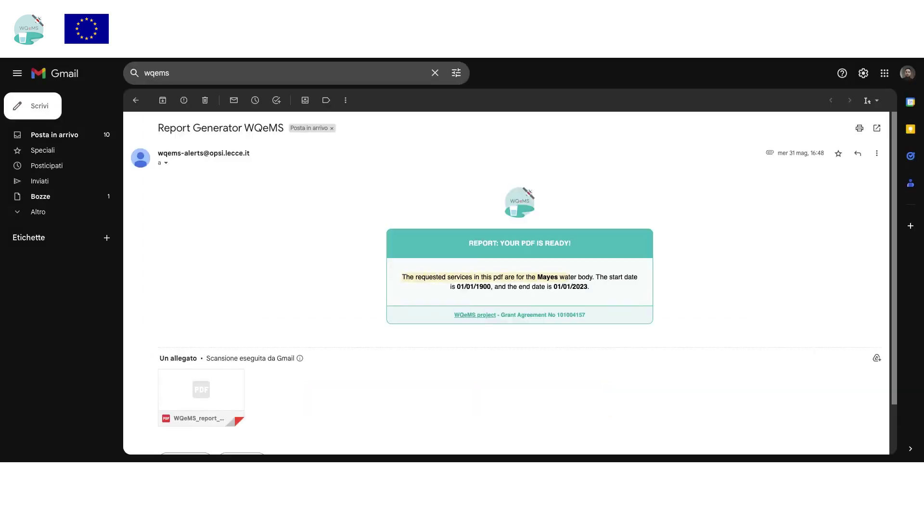
# Open the emailed Mayes report PDF and scroll through its statistics tables and charts
pyautogui.scroll(-2, 416, 285)
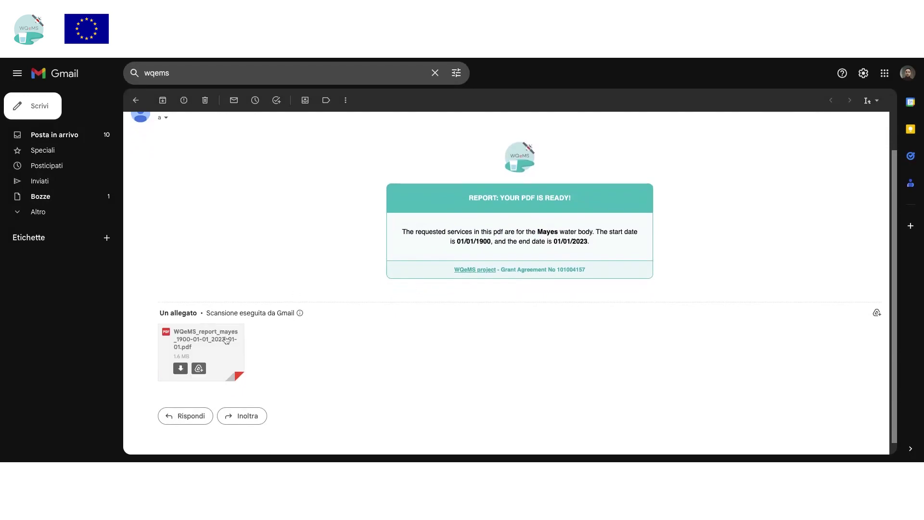
pyautogui.click(224, 341)
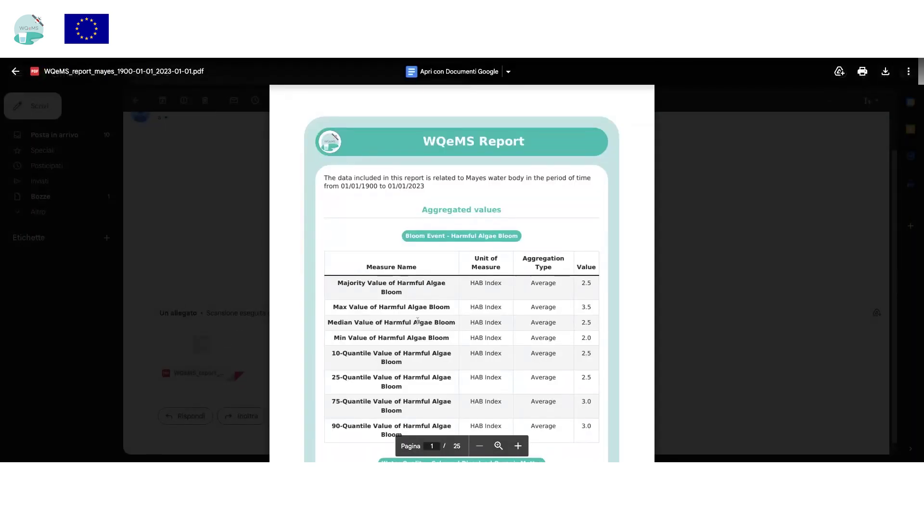
pyautogui.scroll(-2, 337, 316)
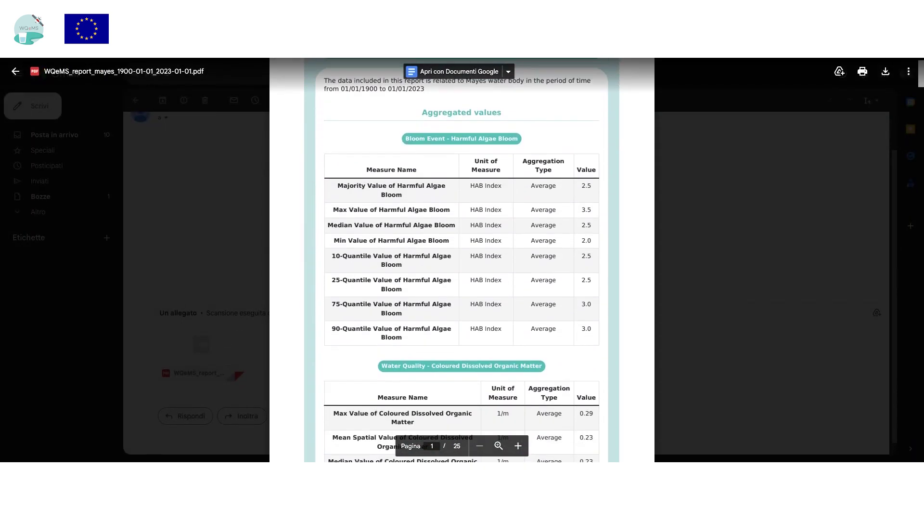
pyautogui.scroll(-3, 462, 259)
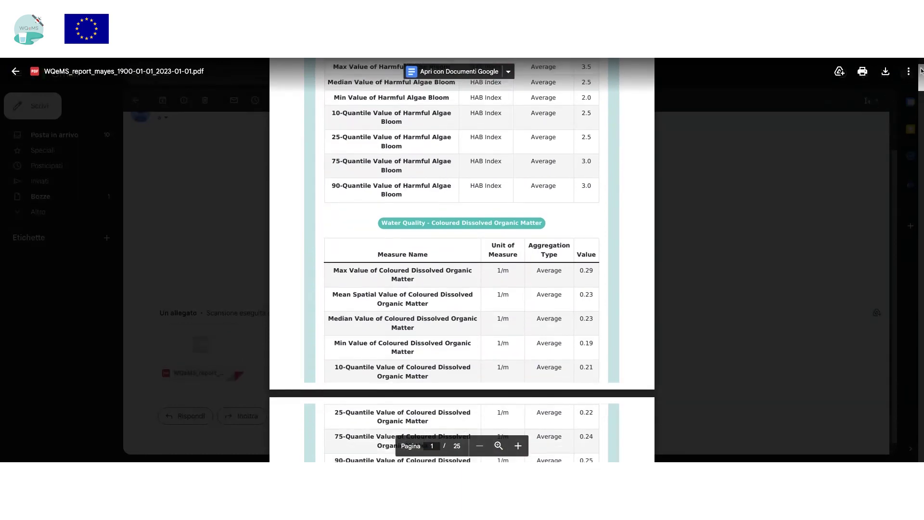
pyautogui.moveTo(920, 71); pyautogui.dragTo(920, 127)
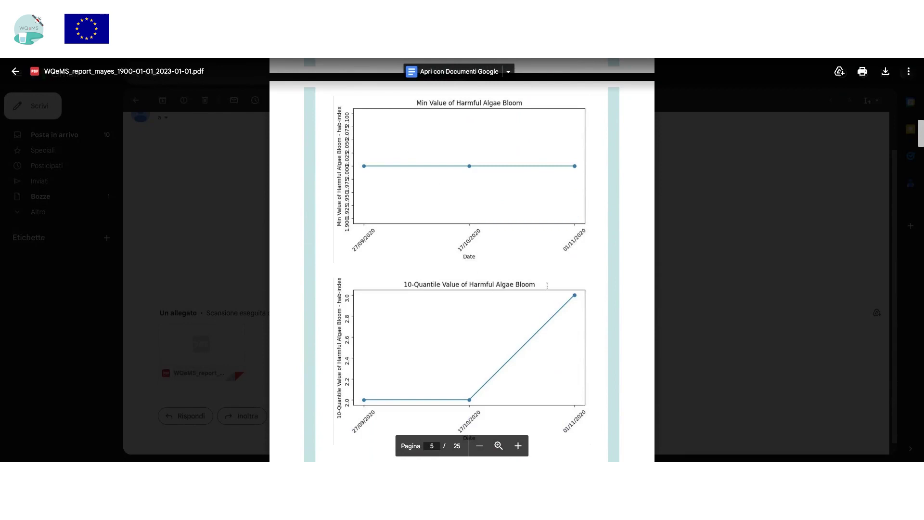
pyautogui.scroll(-10, 547, 285)
pyautogui.scroll(-2, 462, 284)
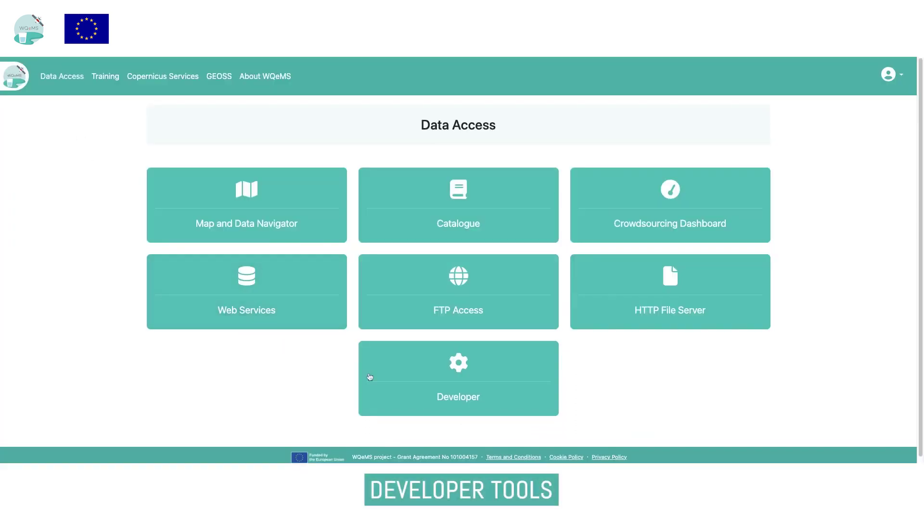
# In the Developer API docs, expand the Alert Configuration APIs and Requested Report APIs sections
pyautogui.click(469, 384)
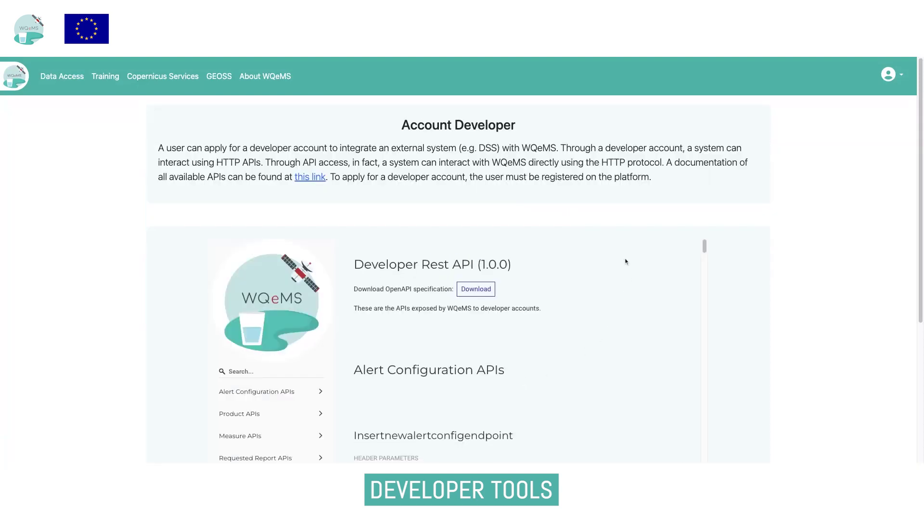
pyautogui.scroll(-4, 637, 258)
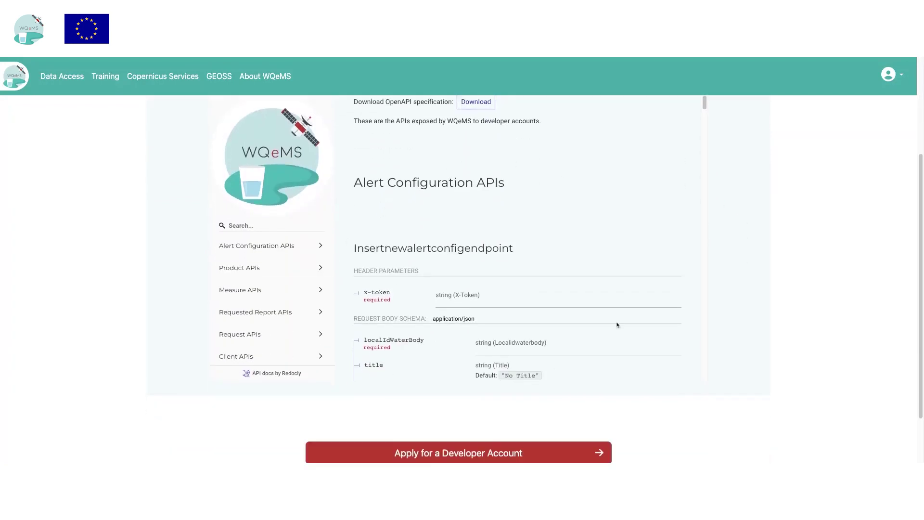
pyautogui.scroll(-2, 649, 222)
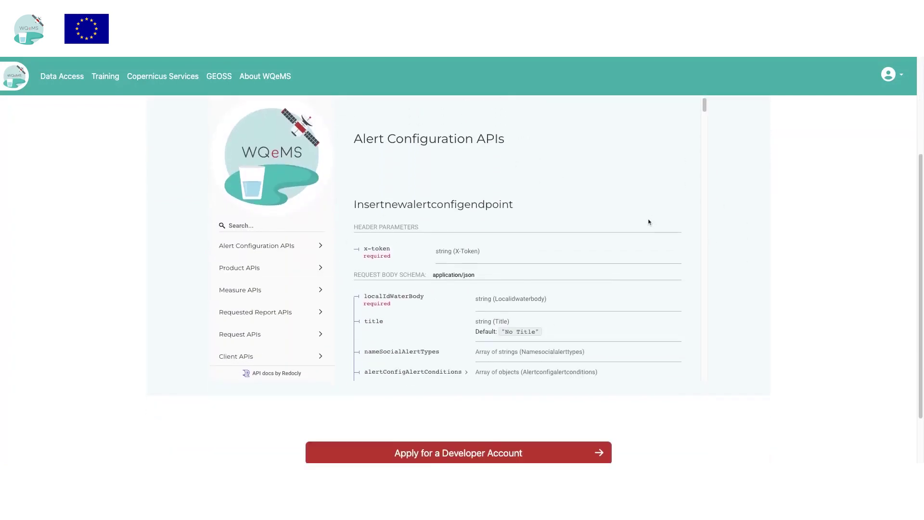
pyautogui.click(263, 252)
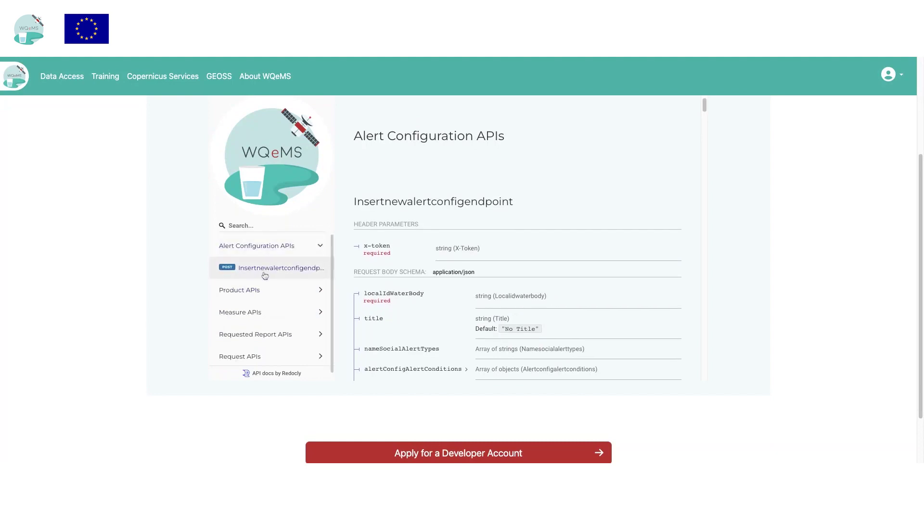
pyautogui.scroll(-5, 443, 282)
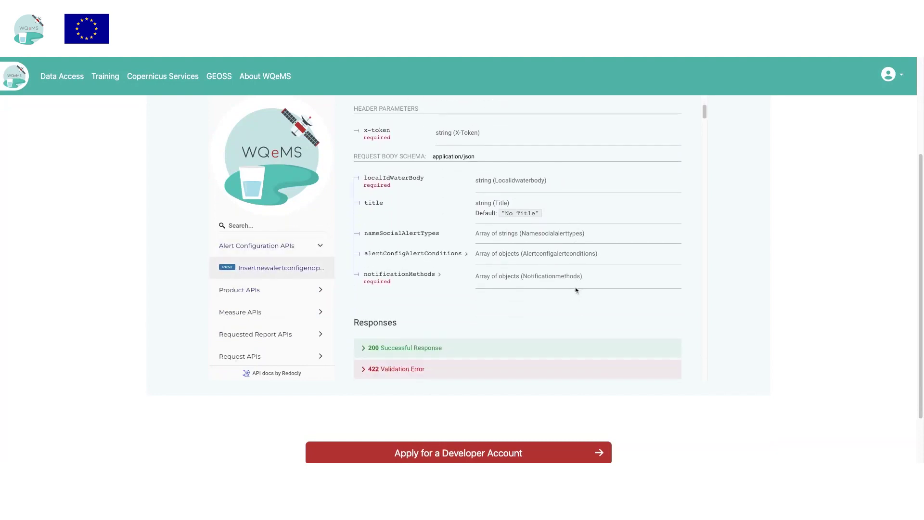
pyautogui.click(258, 335)
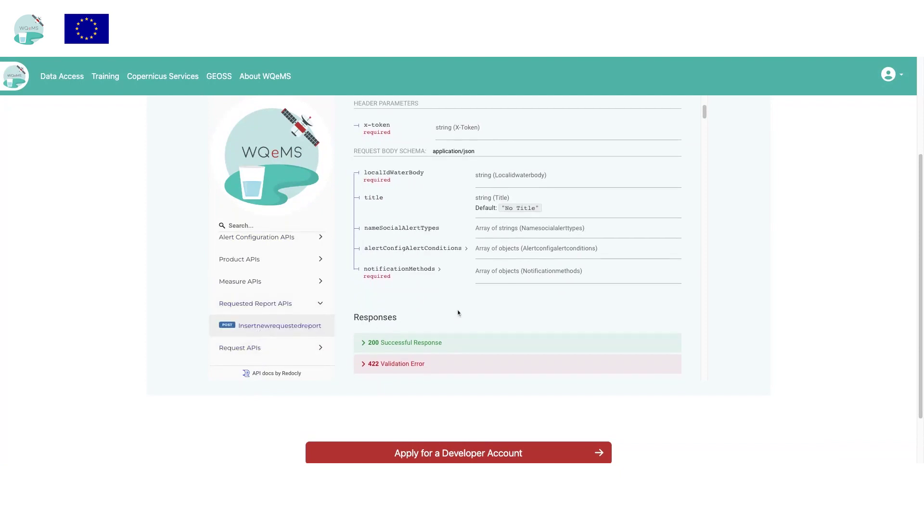
pyautogui.scroll(-8, 457, 313)
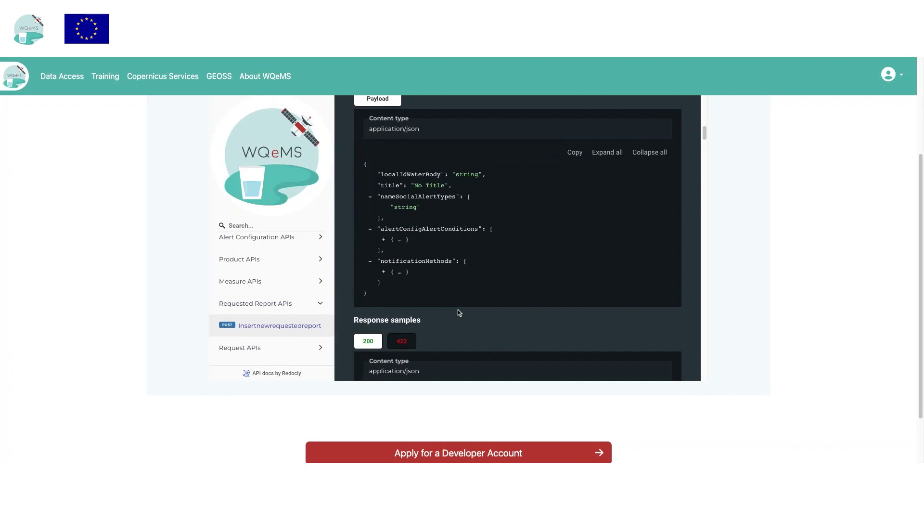
pyautogui.scroll(-3, 466, 347)
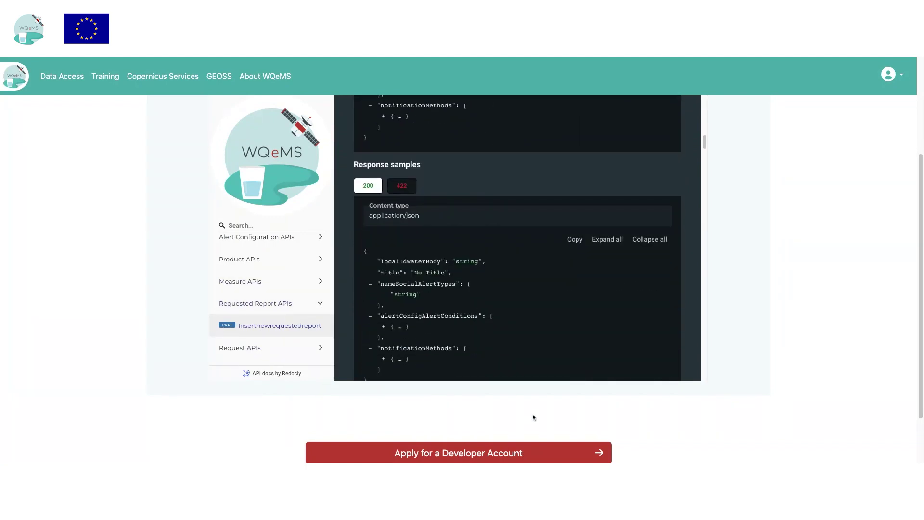